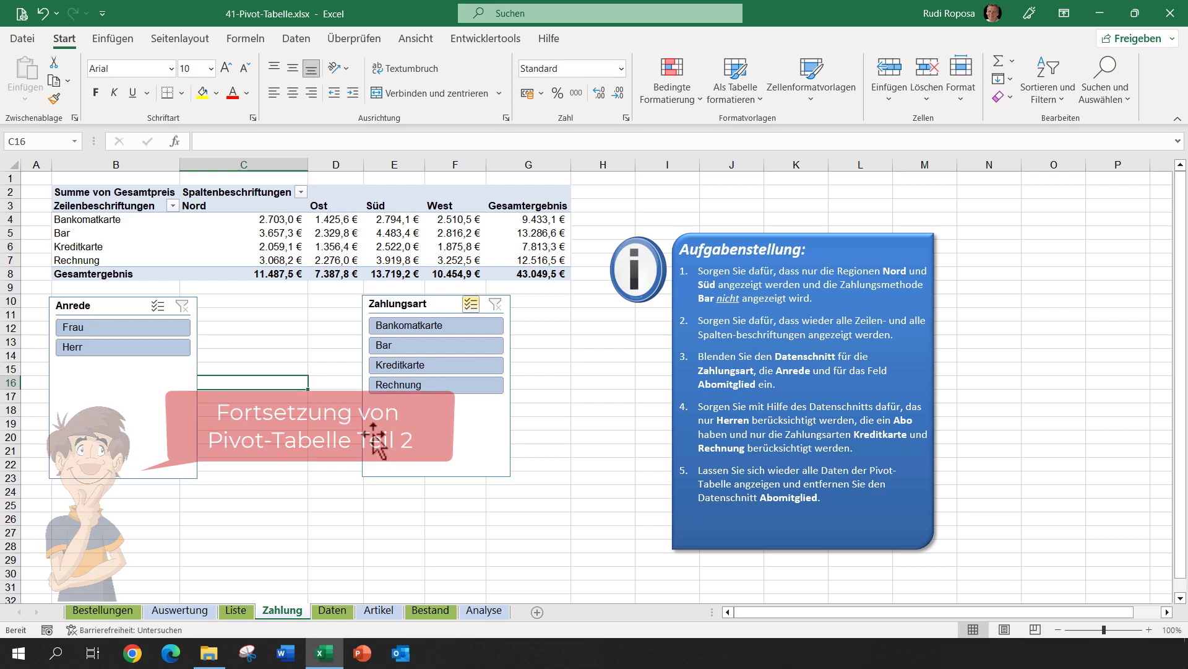
- Glance at the Daten source data, then select cell B13 in the Artikel pivot table
click(377, 611)
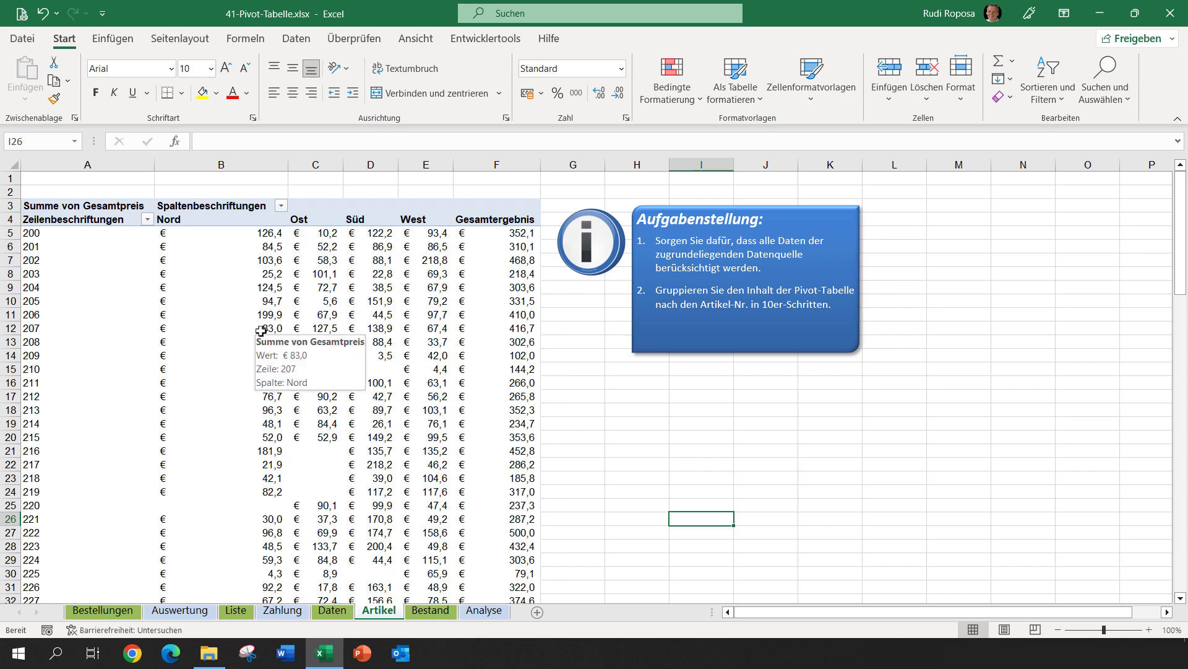
click(333, 611)
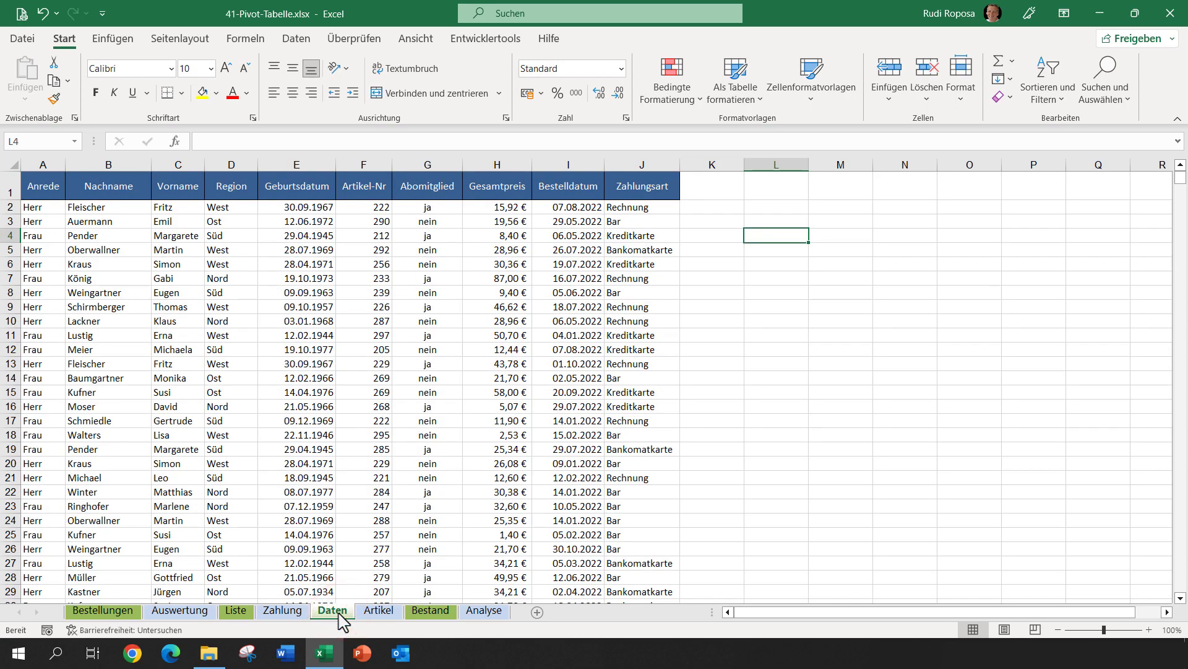
click(379, 611)
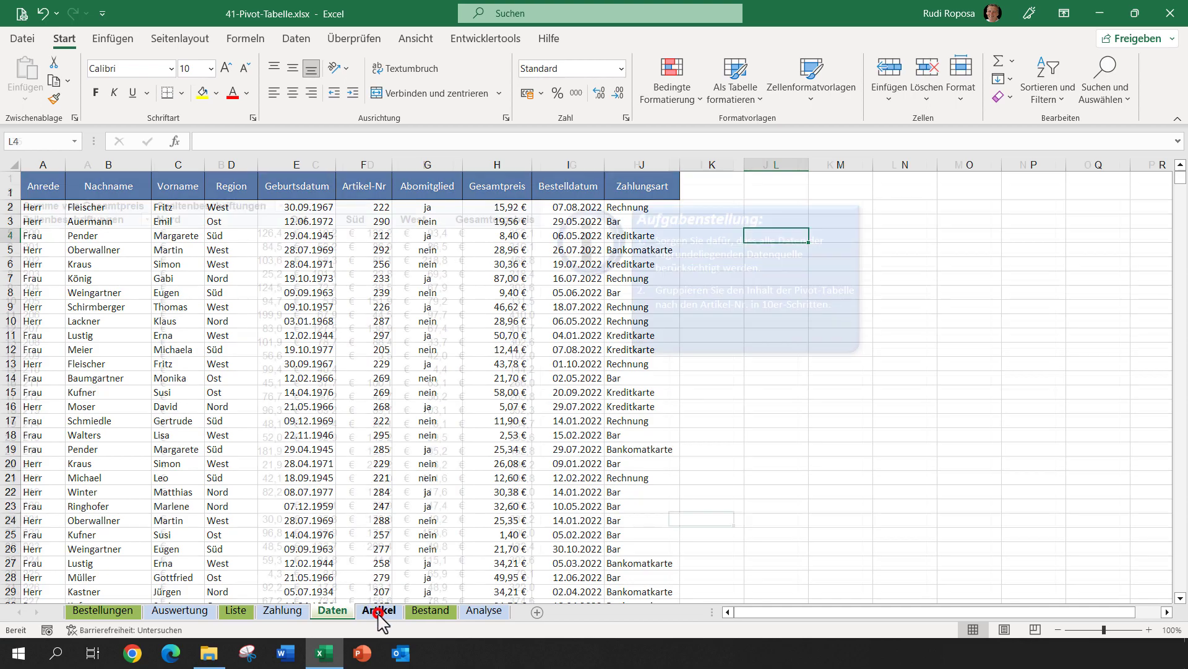
mouse_move(305, 384)
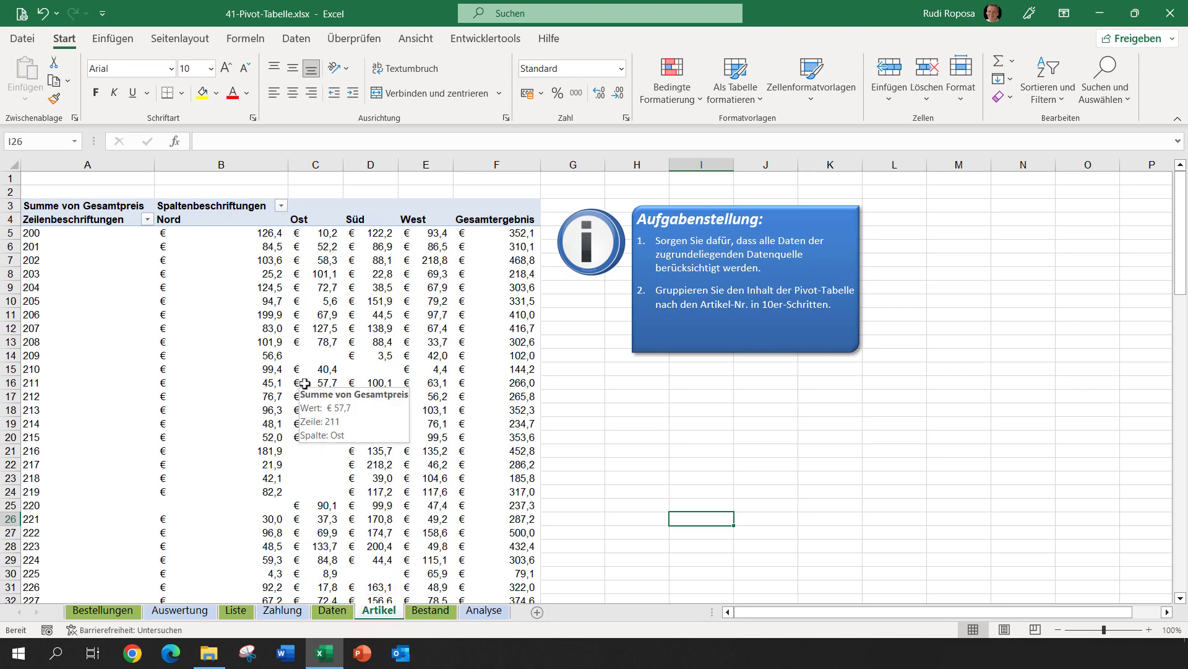
click(272, 341)
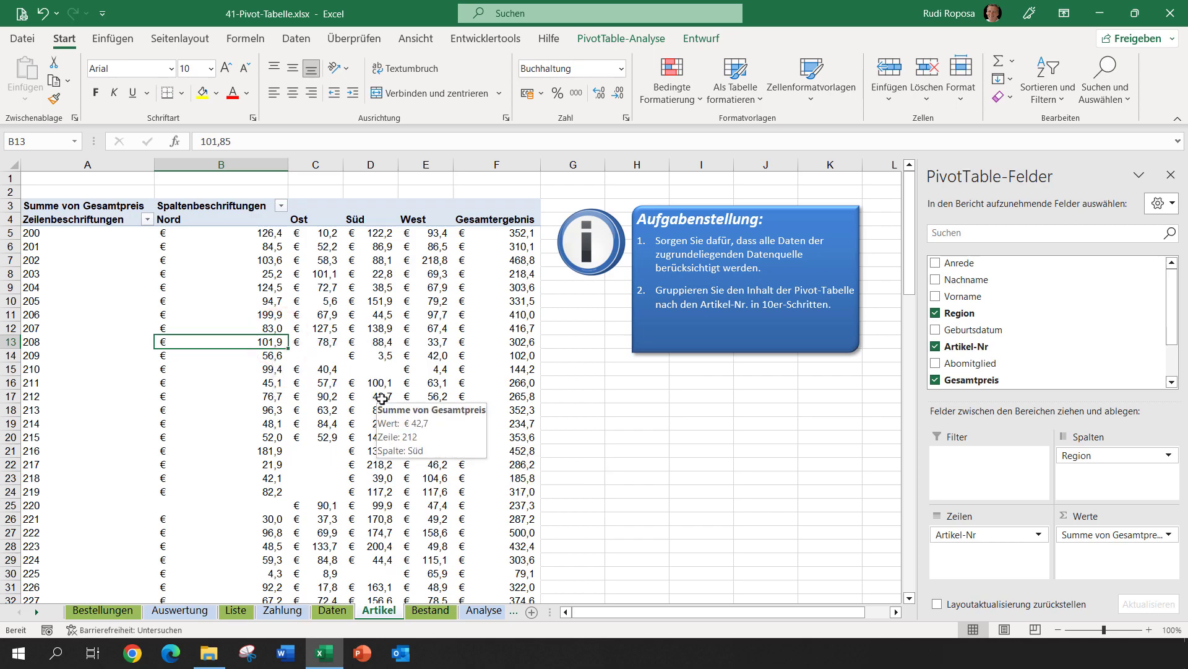
- Switch between the PivotTable-Analyse and Entwurf ribbon tabs, ending on PivotTable-Analyse
click(622, 40)
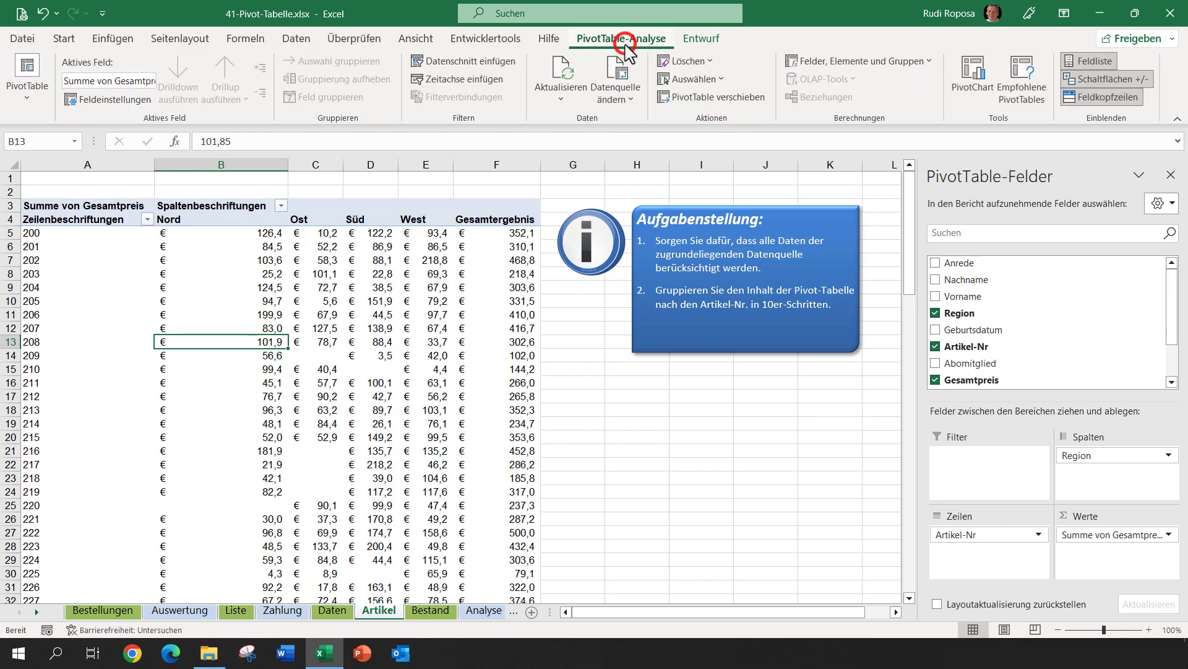
click(699, 40)
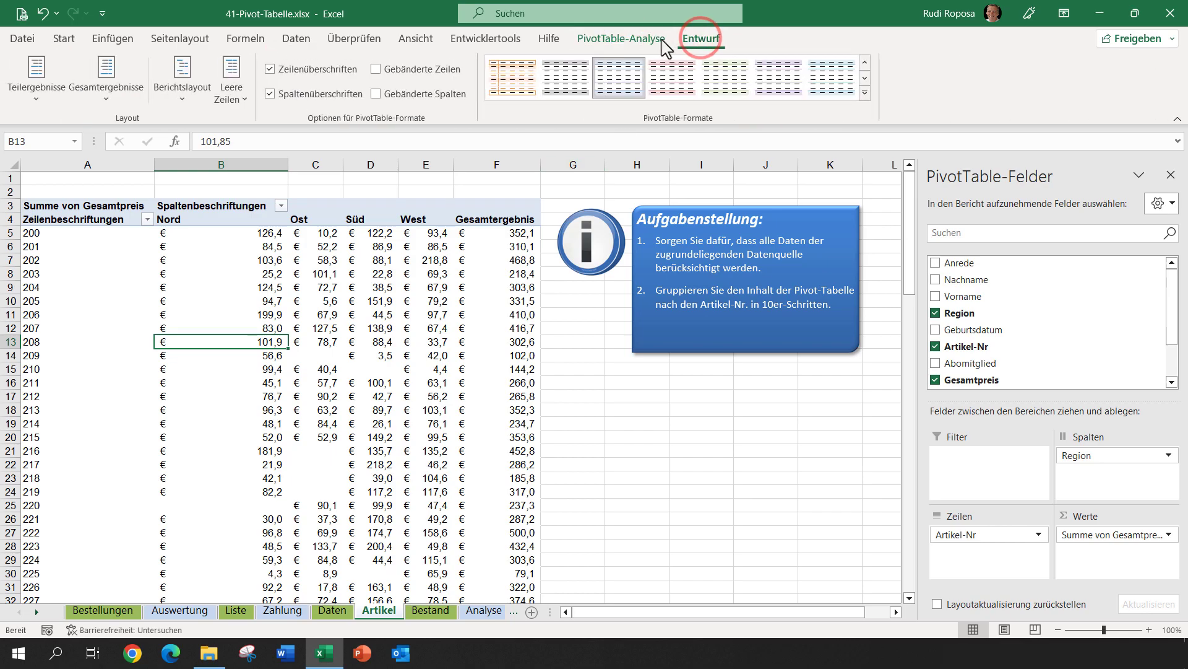
click(631, 38)
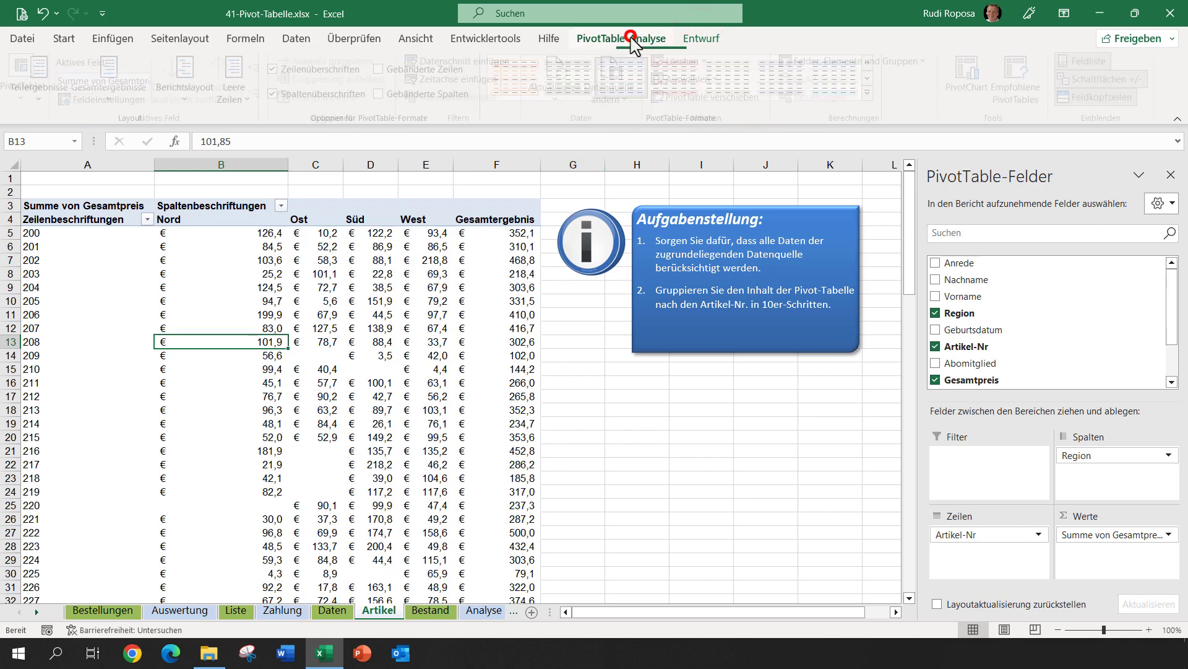
click(705, 39)
click(621, 40)
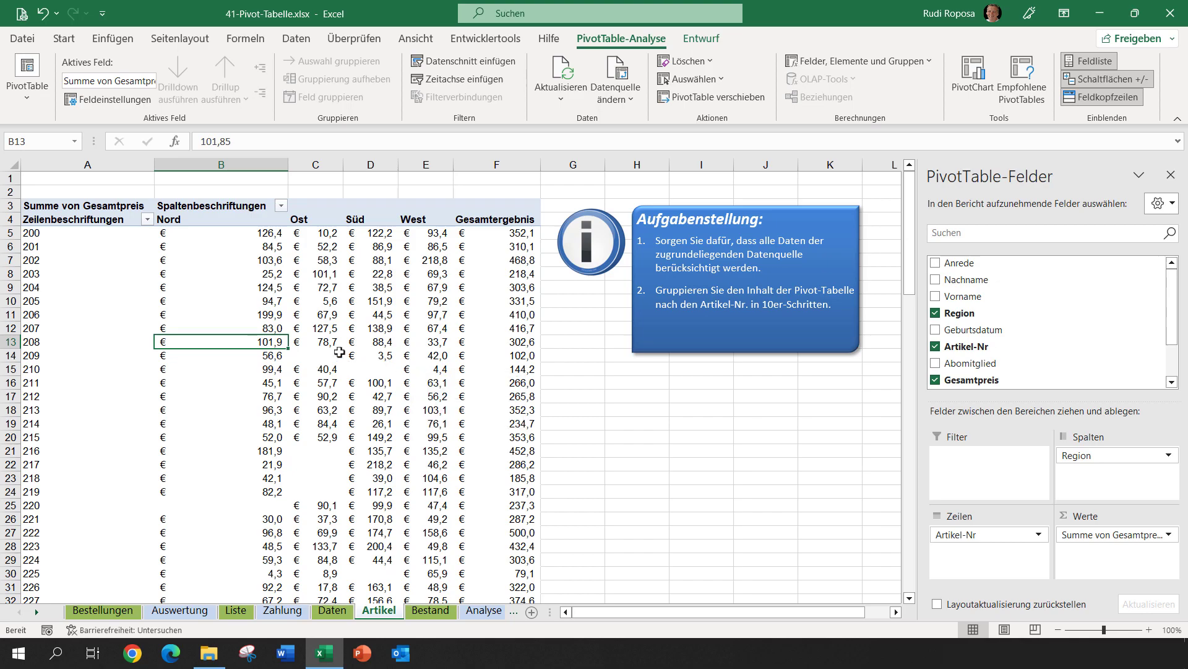
mouse_move(617, 80)
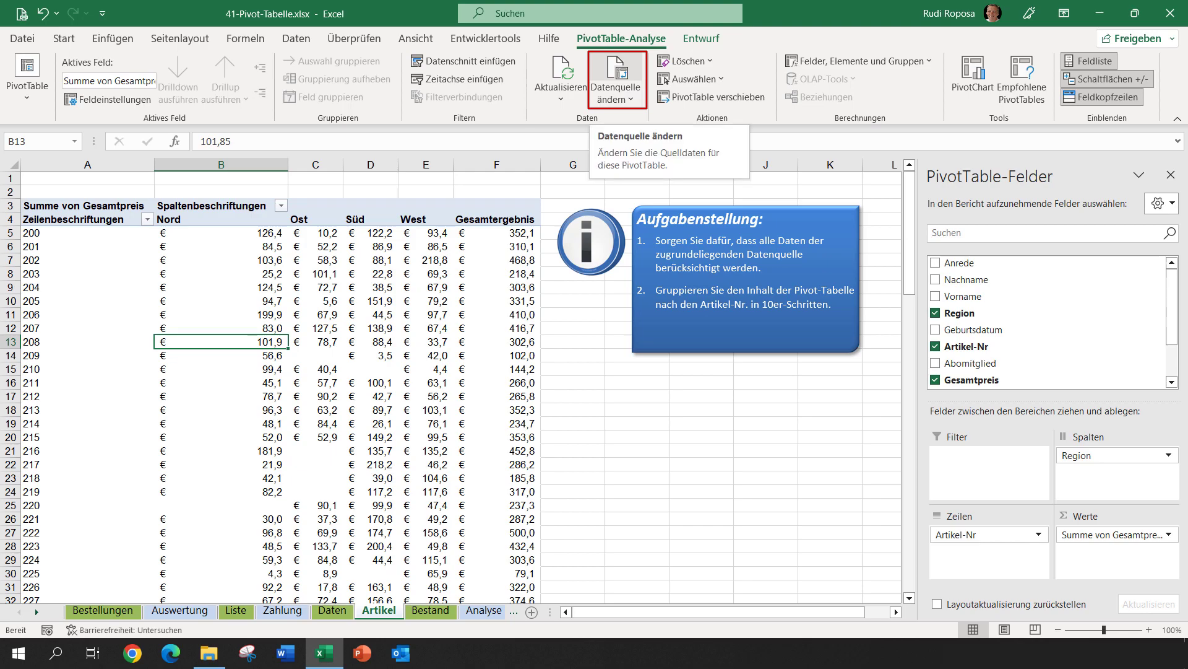
- Extend the Artikel pivot's data source from row 1500 to Daten!$A$1:$J$2001 via Datenquelle ändern
click(618, 77)
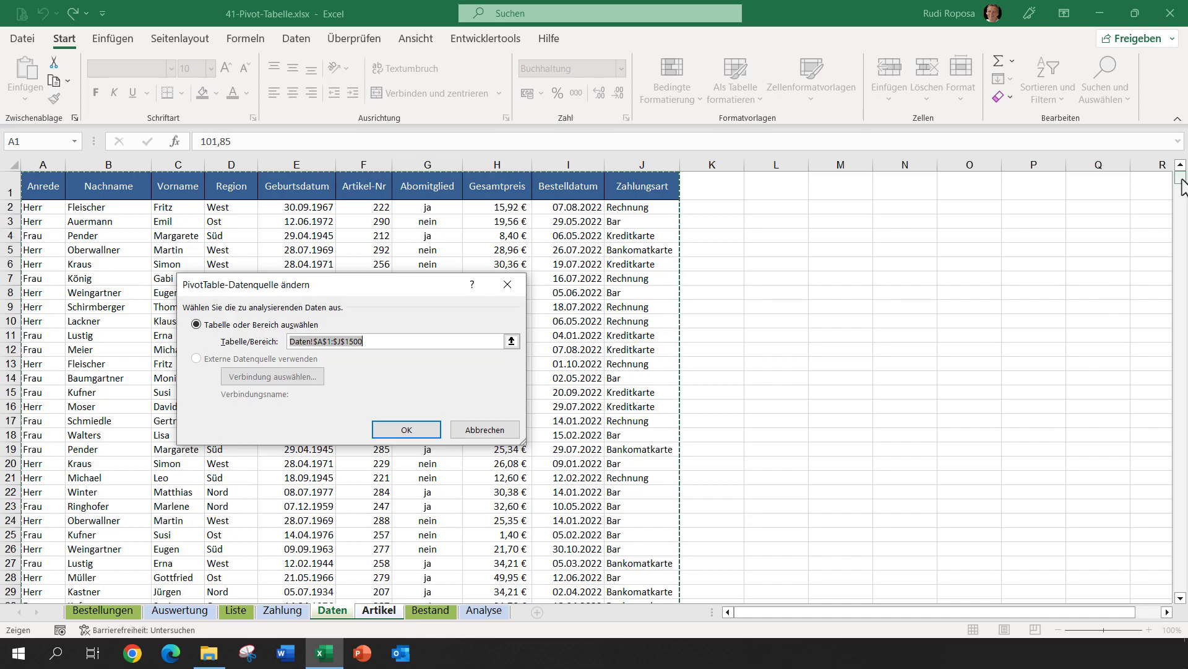
drag(1182, 184, 1183, 499)
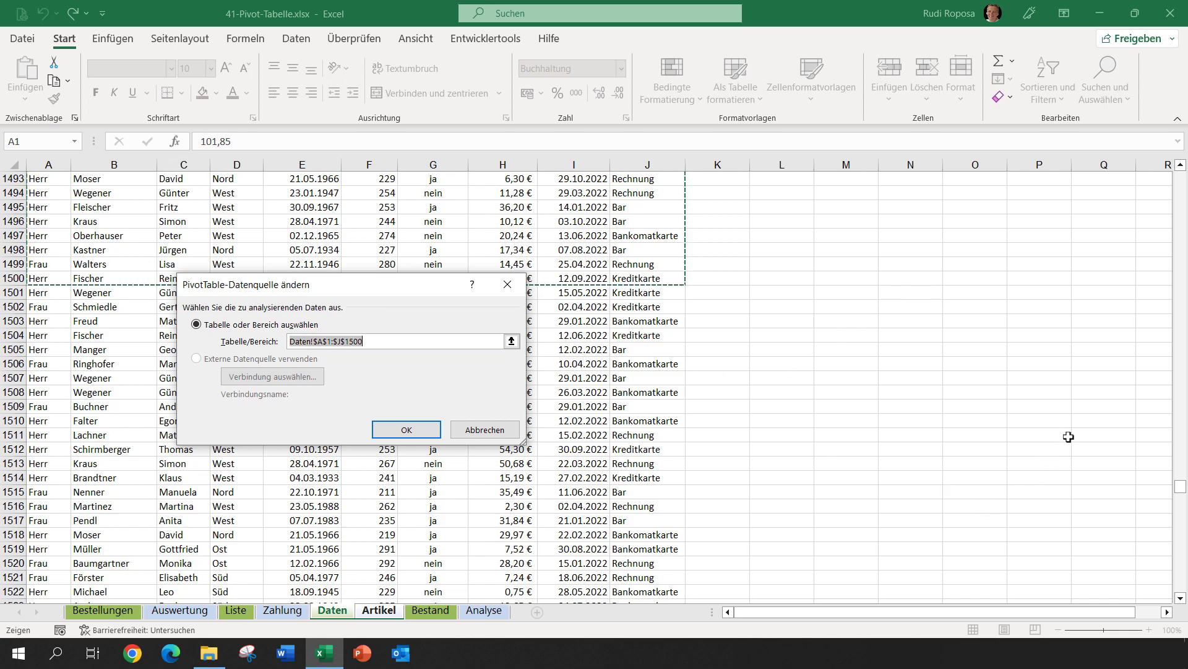
drag(1180, 493, 1182, 585)
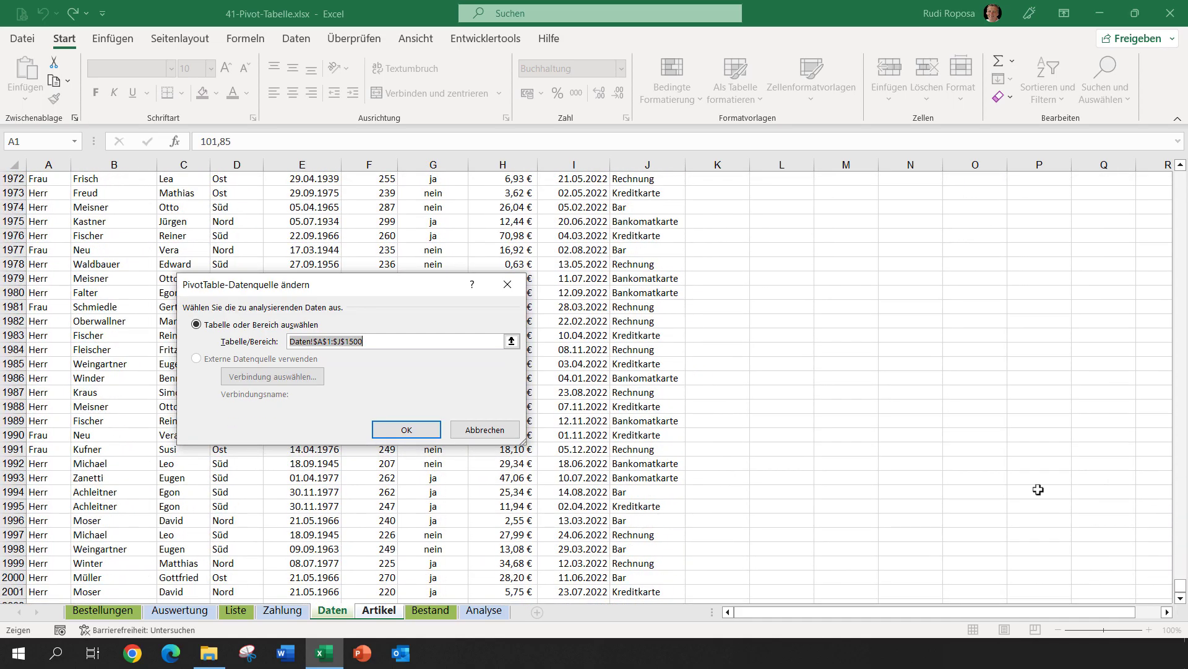
scroll(1037, 486, down, 1)
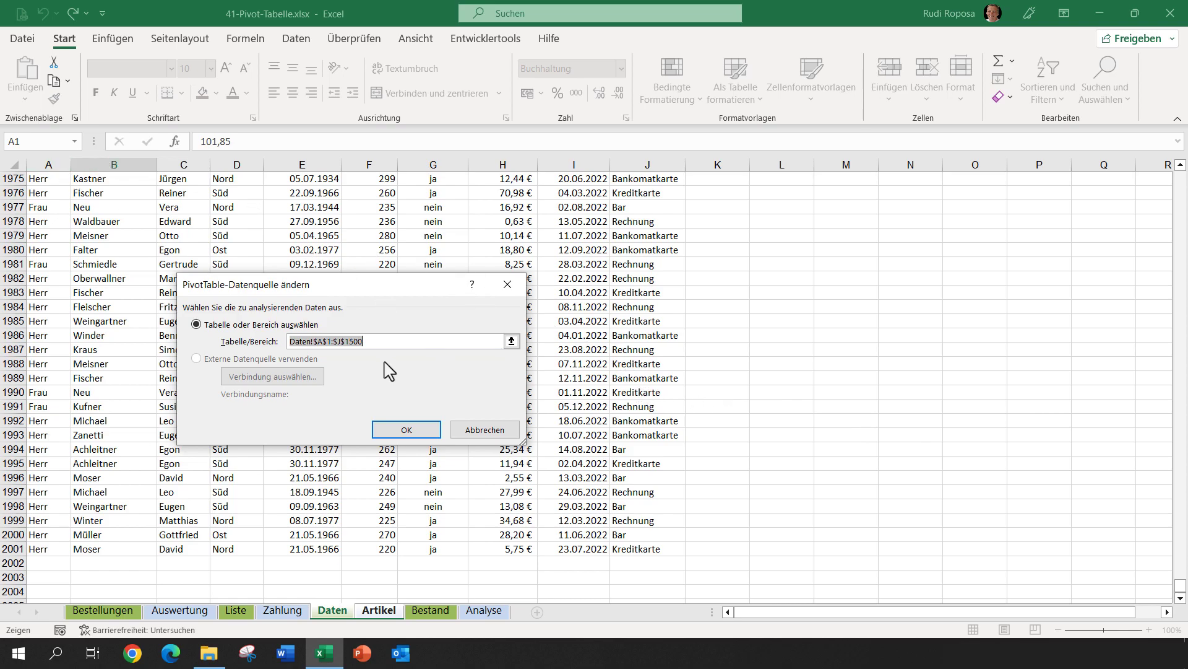
double_click(367, 341)
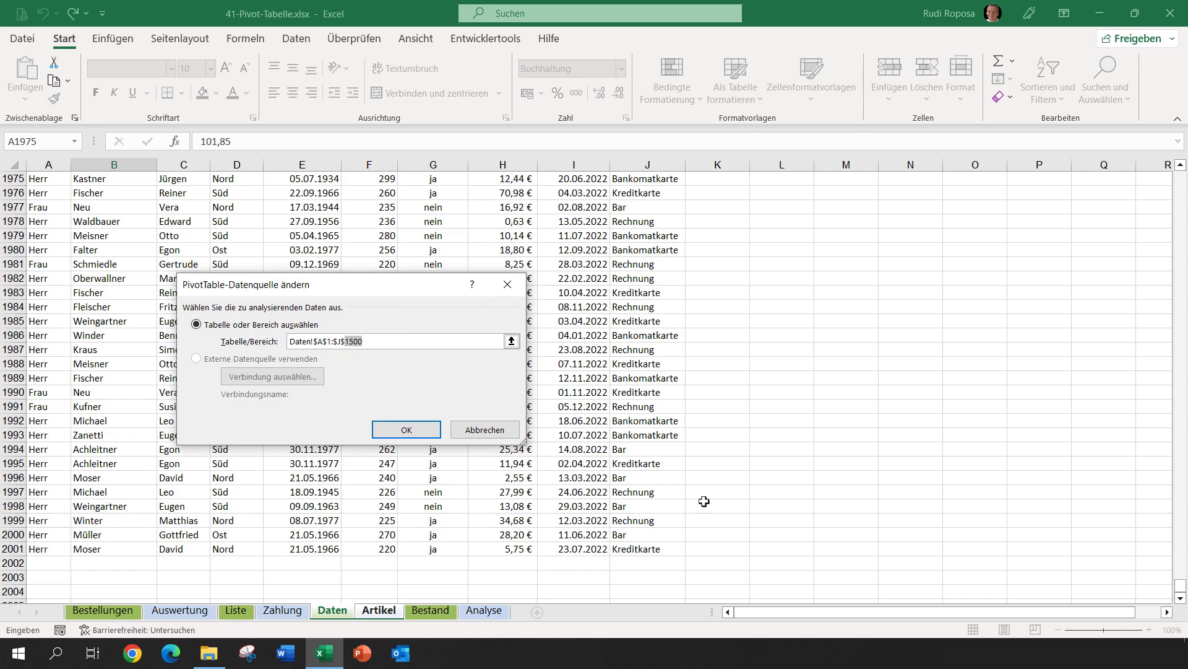
text(2001)
- Apply the new range and review the updated Artikel pivot, grand total 43.049,5
click(412, 432)
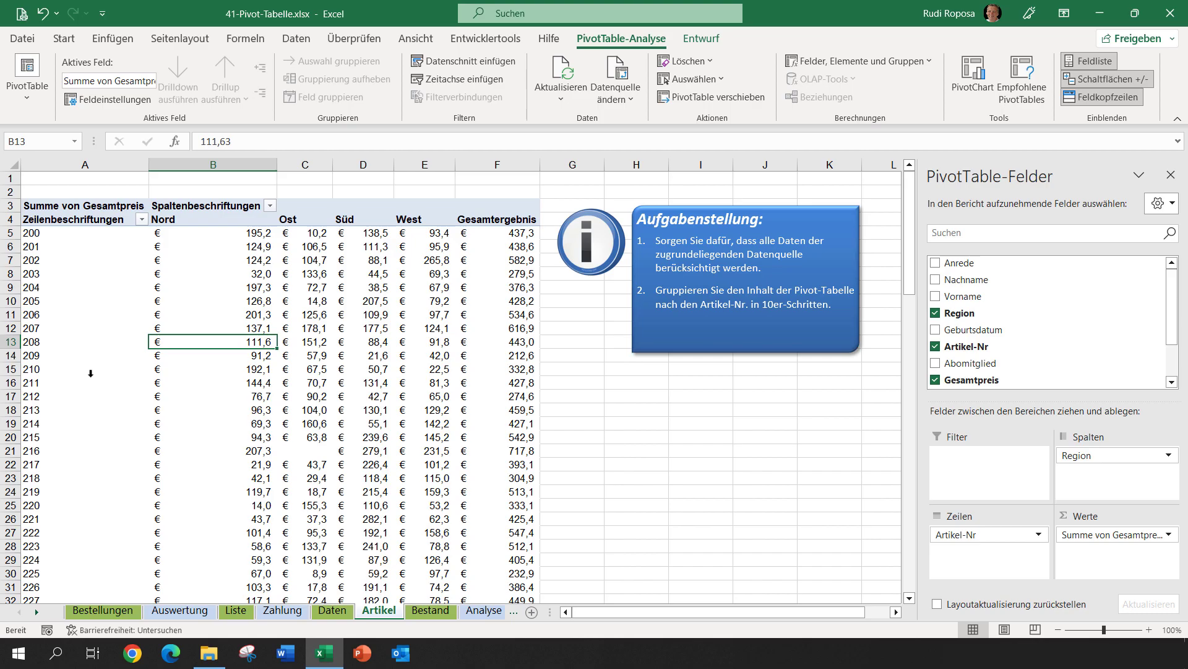
scroll(91, 373, down, 1)
scroll(91, 373, down, 5)
scroll(91, 374, down, 3)
scroll(91, 374, down, 3)
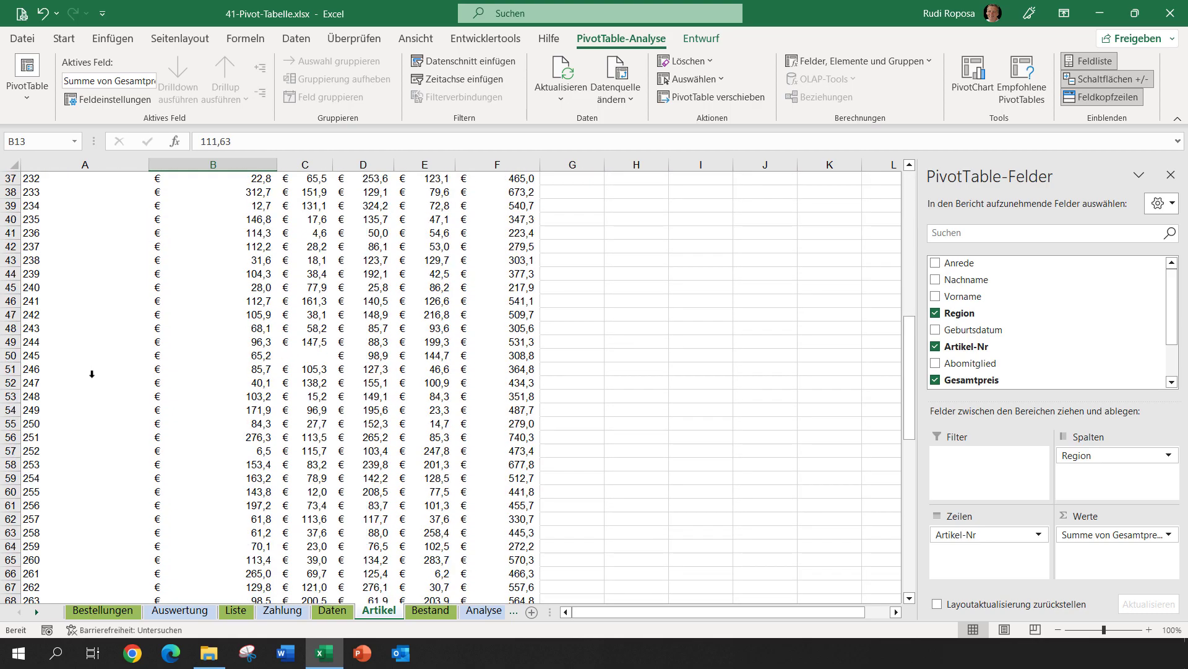
scroll(91, 374, down, 6)
scroll(77, 375, down, 7)
scroll(77, 374, down, 1)
scroll(77, 374, up, 1)
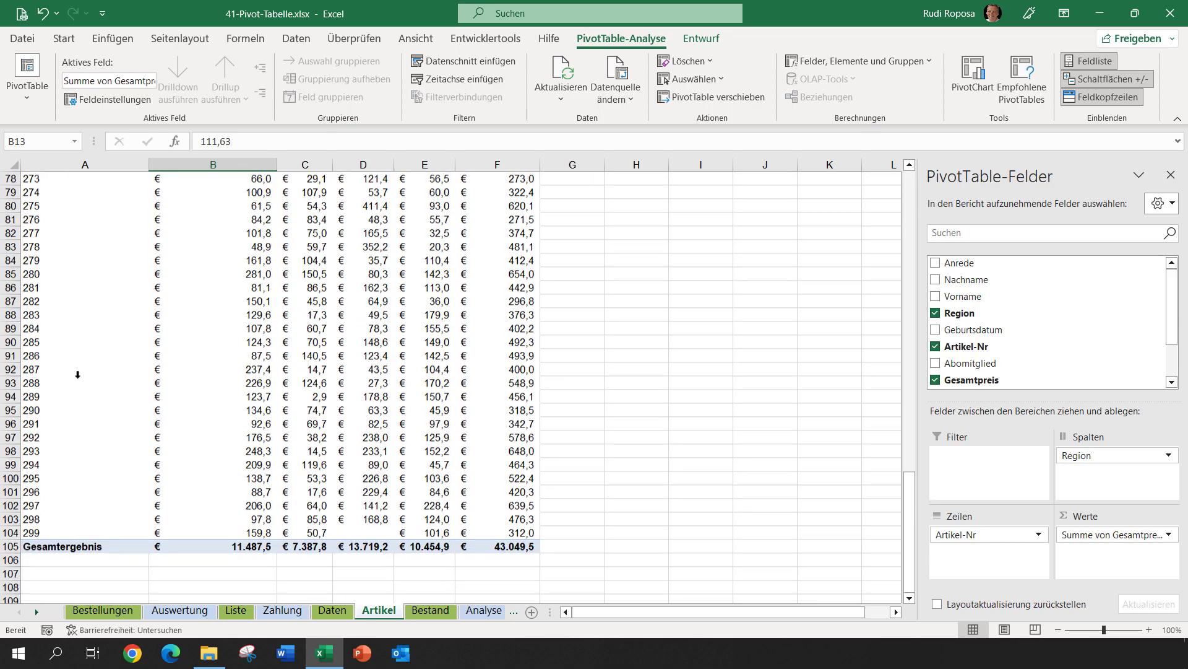
scroll(77, 374, up, 7)
scroll(77, 375, up, 7)
scroll(78, 374, up, 8)
scroll(78, 374, up, 4)
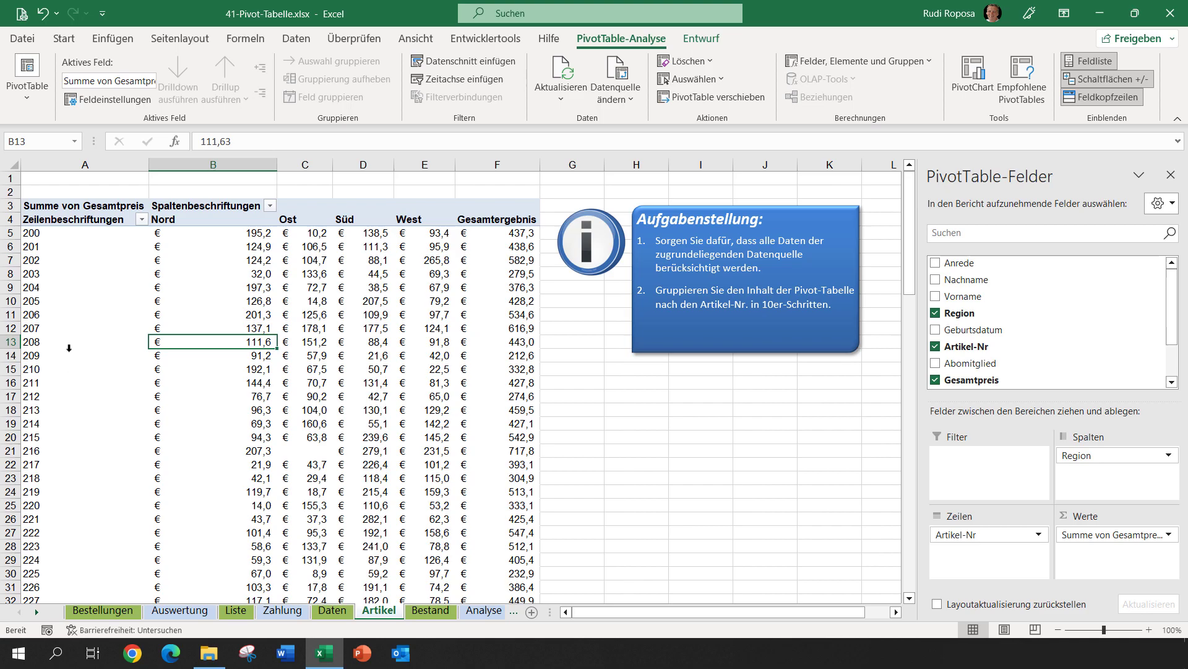
- Select Artikel-Nr item 209 and open Auswahl gruppieren, proposing 200 to 299 in steps of 10
click(65, 357)
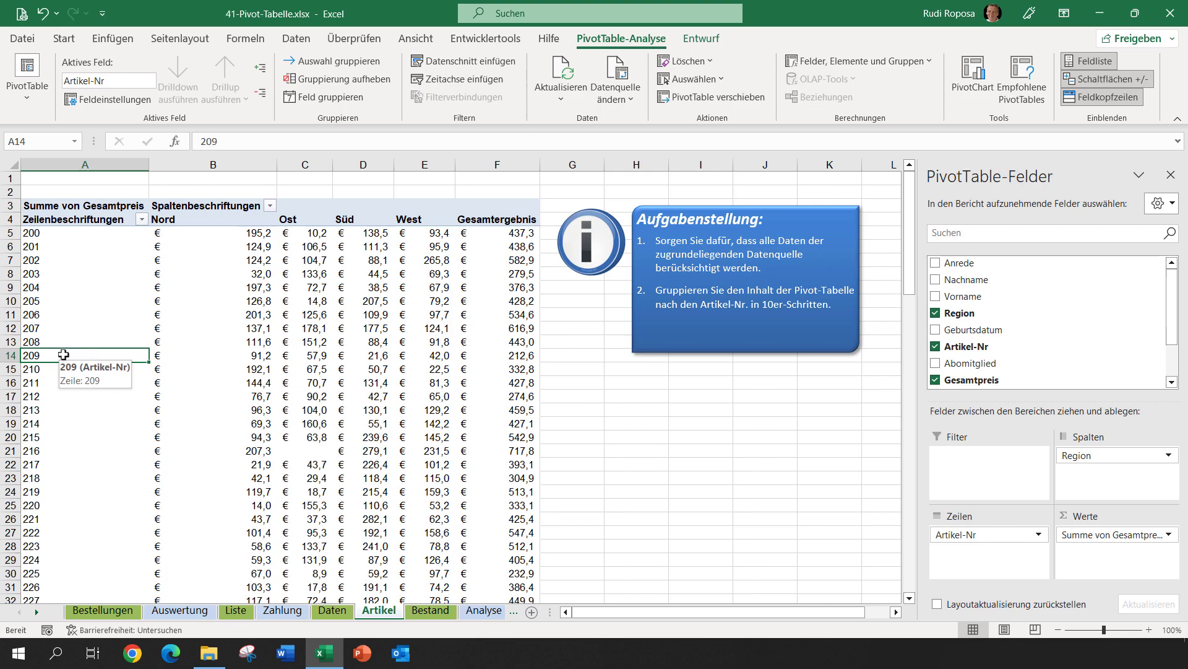
right_click(63, 356)
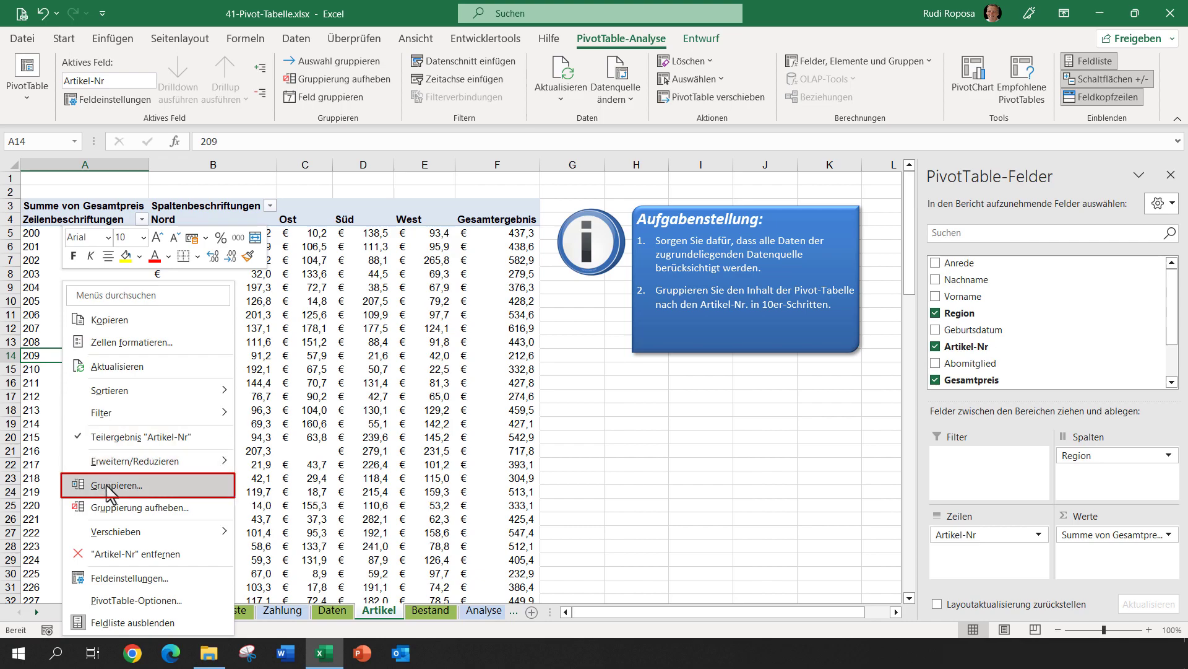
key(Escape)
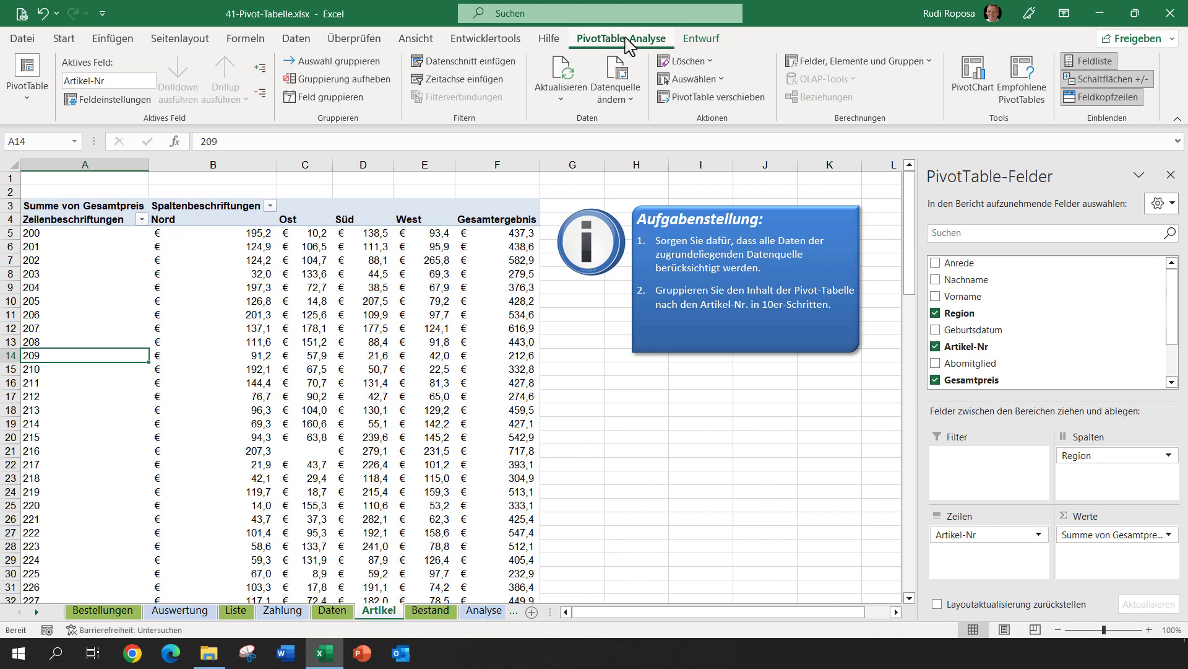
click(338, 62)
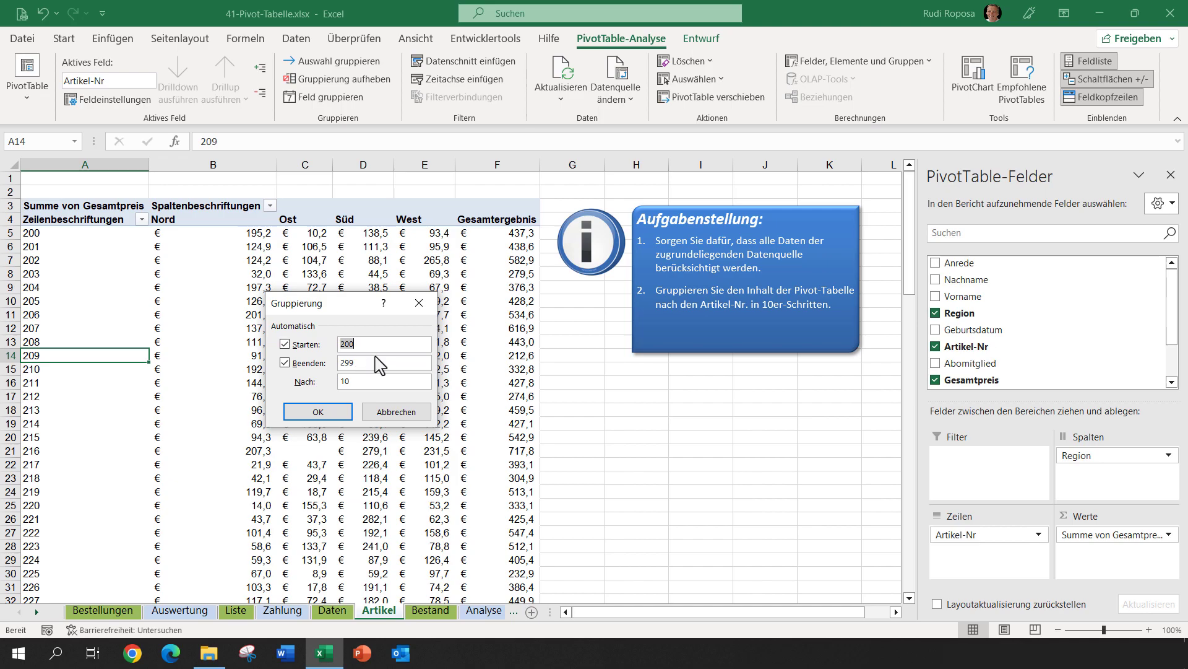
- Confirm the grouping with Starten 200, Beenden 299 and Nach 10
double_click(360, 381)
click(327, 411)
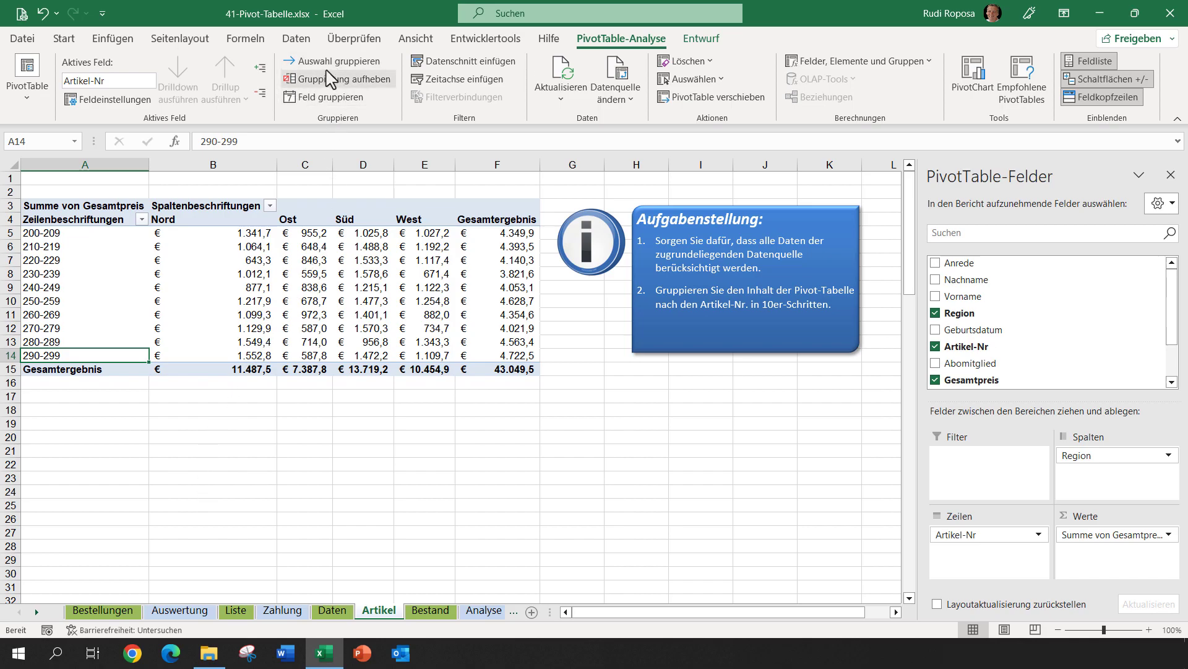
- Regroup the Artikel-Nr field into steps of 5
click(331, 62)
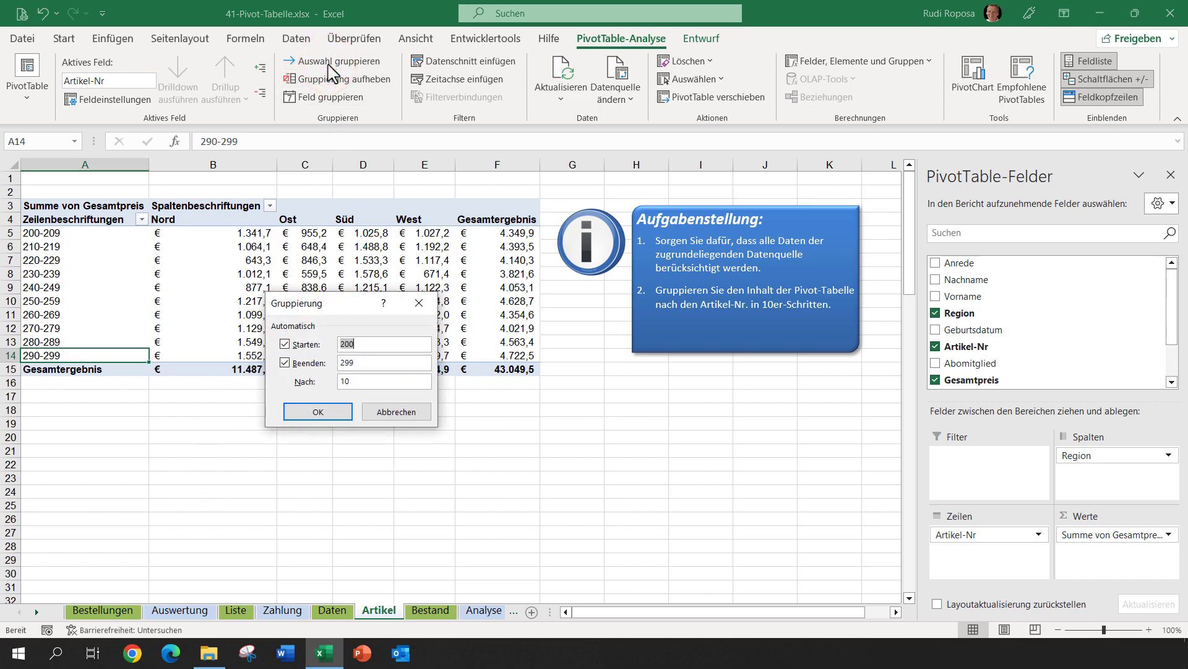
double_click(357, 381)
text(5)
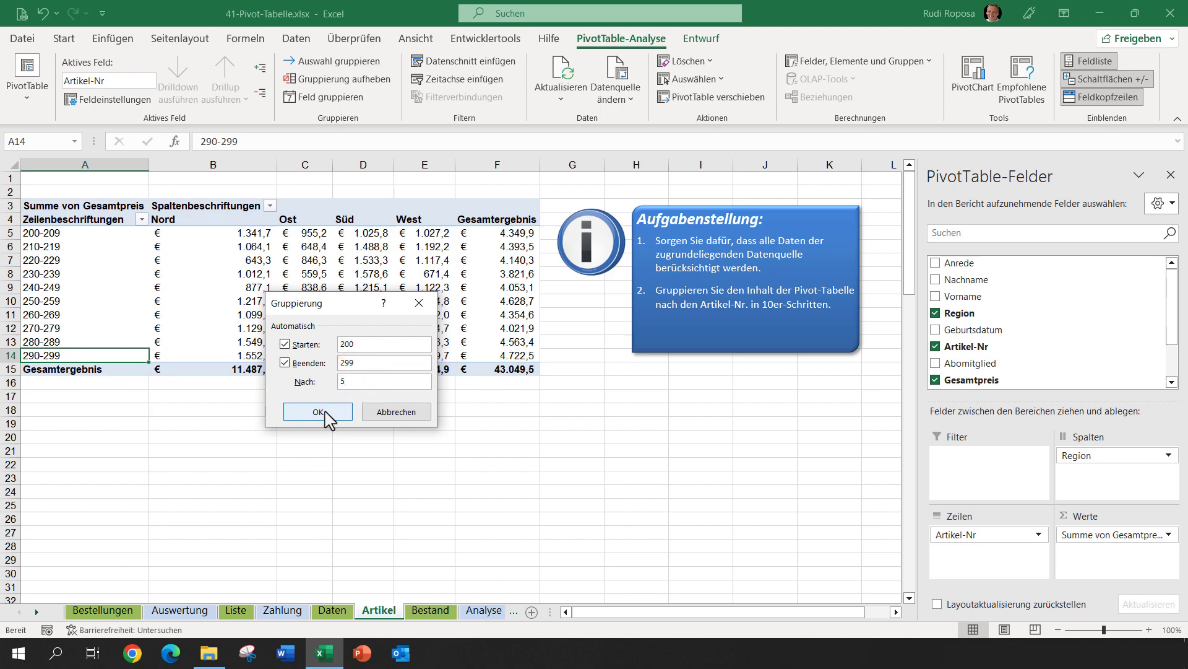
click(323, 412)
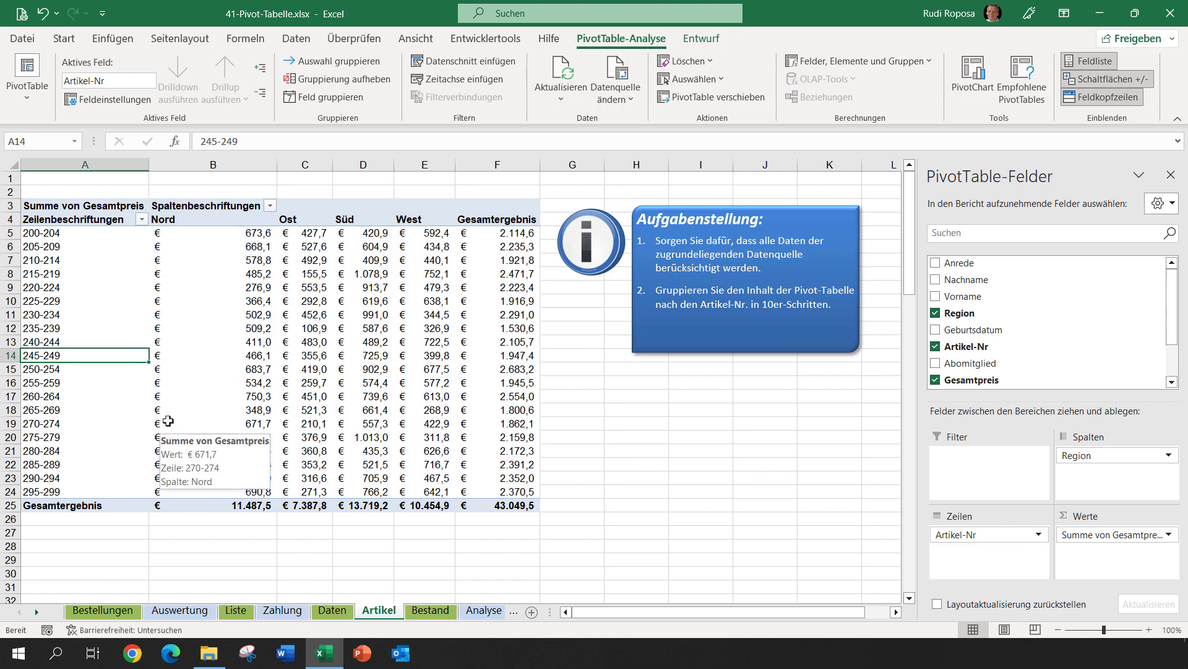
- Regroup Artikel-Nr into steps of 10 (200-209 to 290-299), then open the Analyse sheet
click(338, 61)
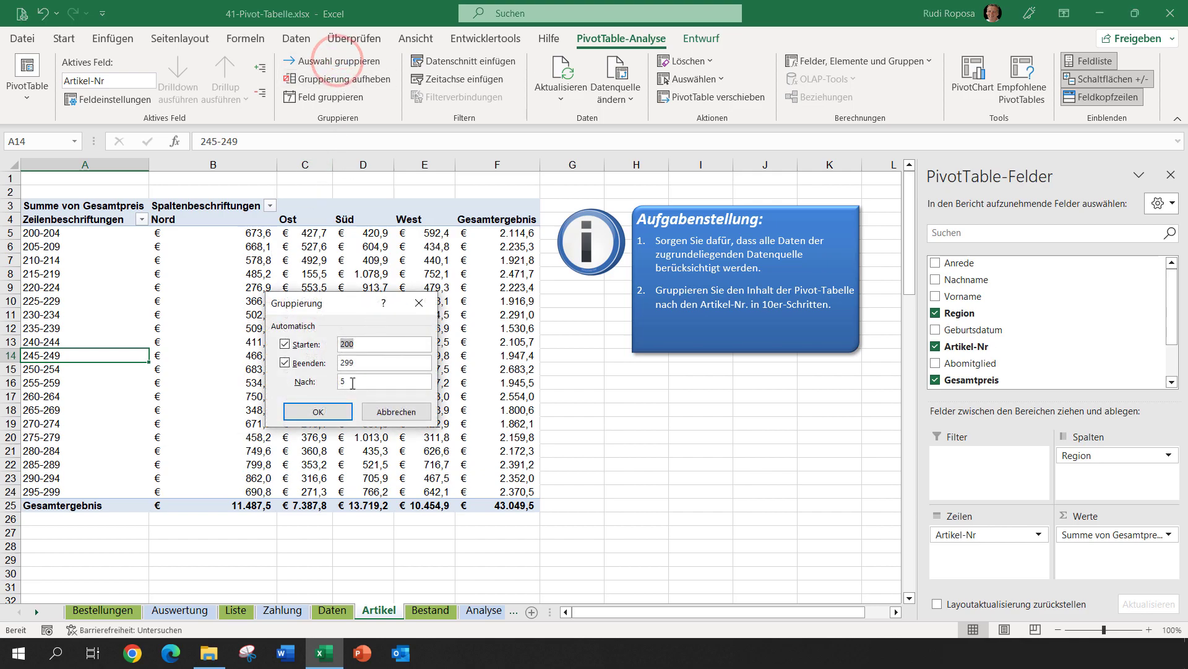
double_click(350, 381)
text(10)
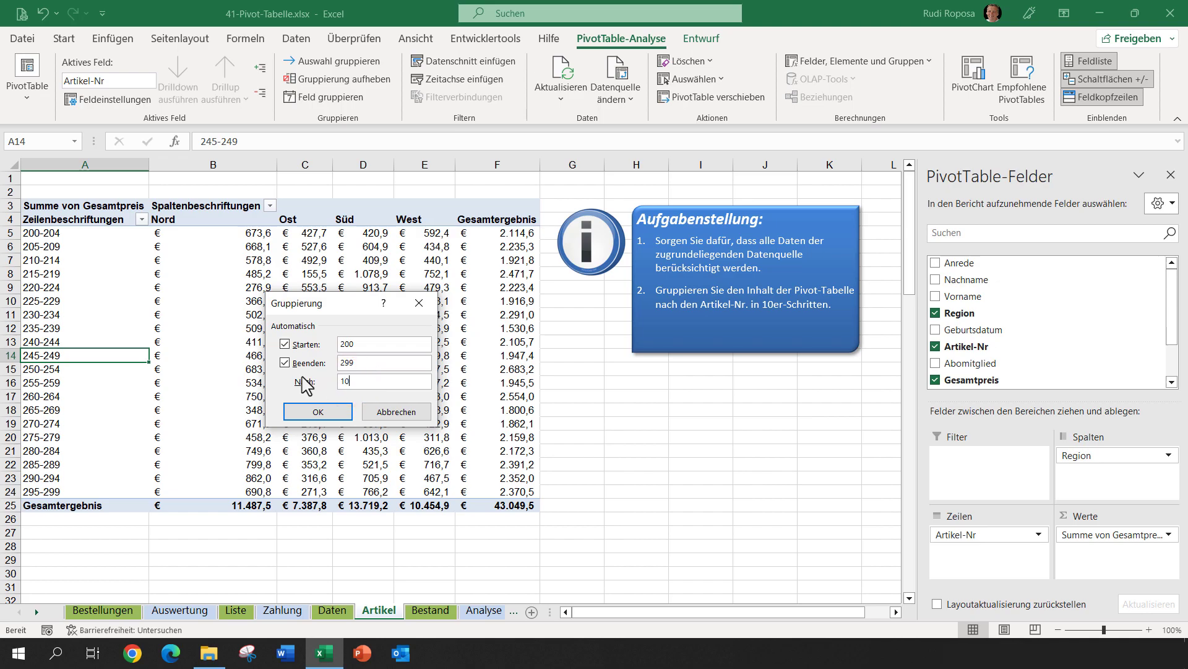
key(Return)
click(532, 520)
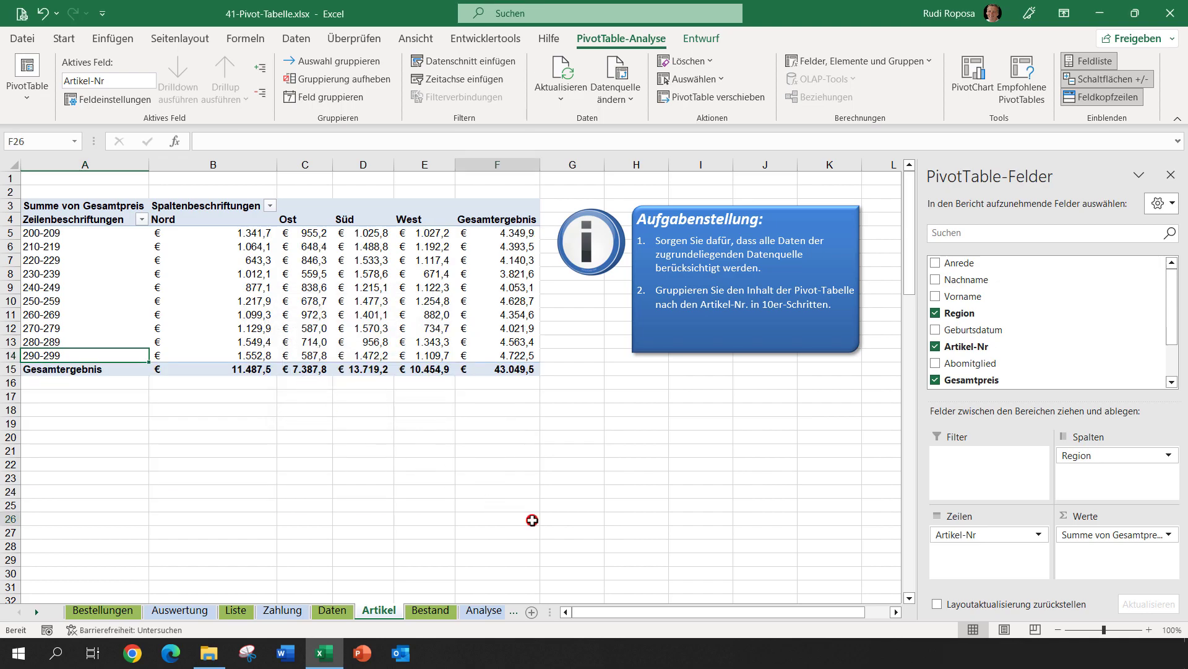
click(485, 610)
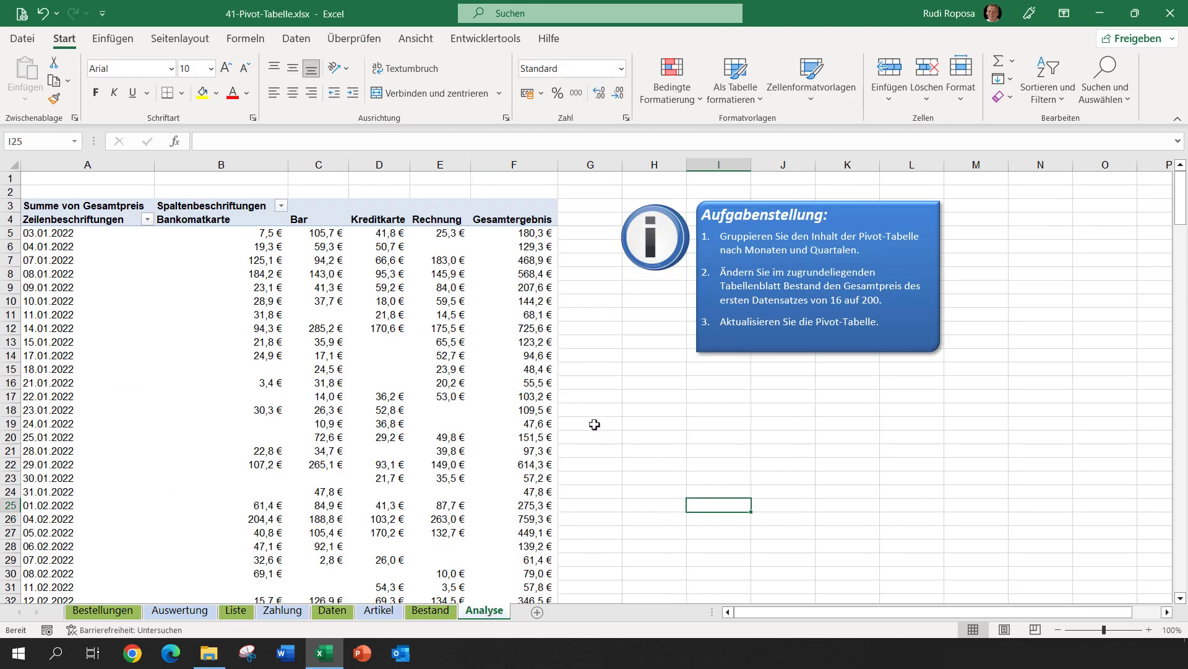
- Drag the Aufgabenstellung task box left toward the date pivot, then select order date A11
click(300, 393)
mouse_move(379, 424)
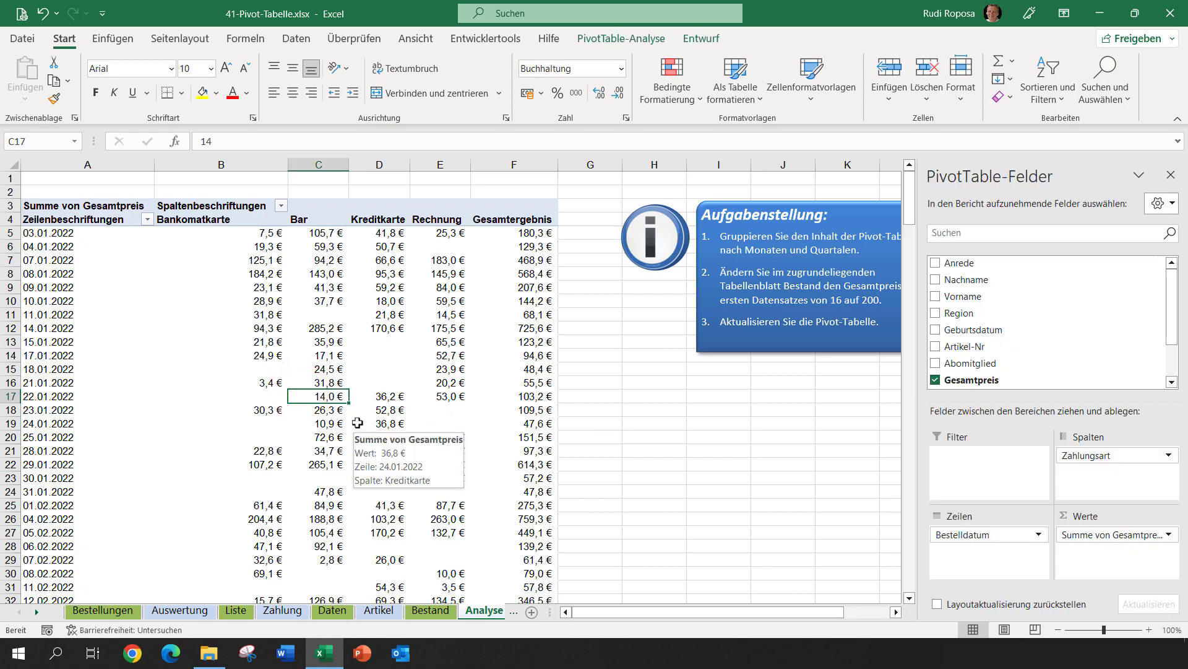
drag(654, 253, 589, 272)
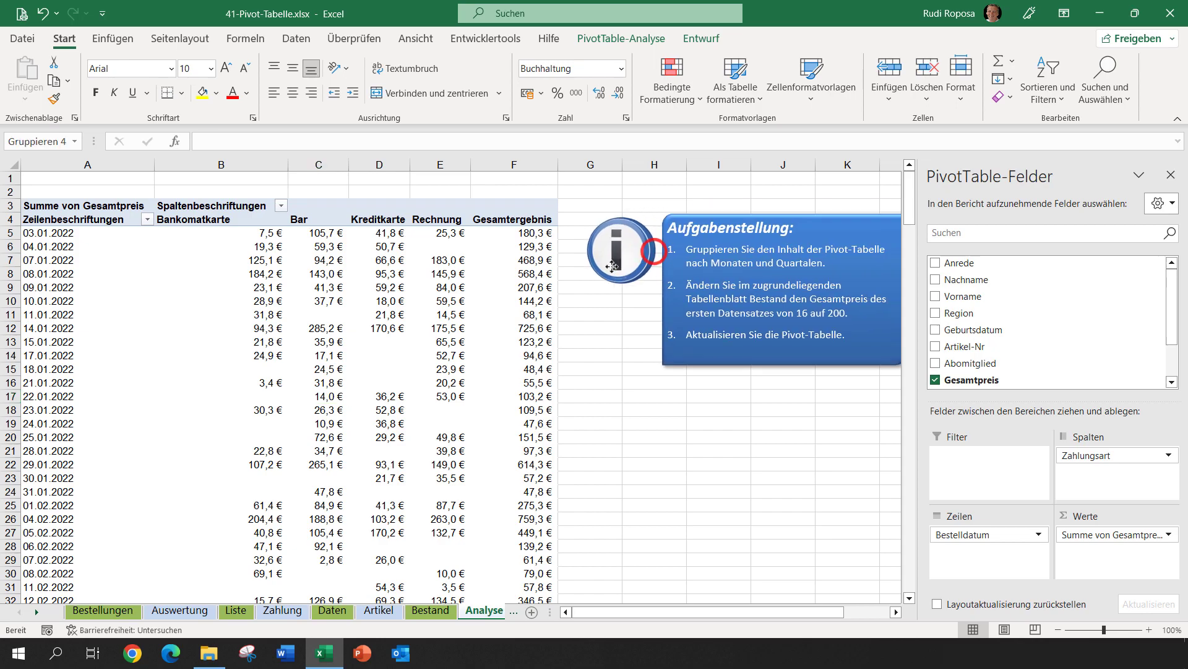
click(47, 319)
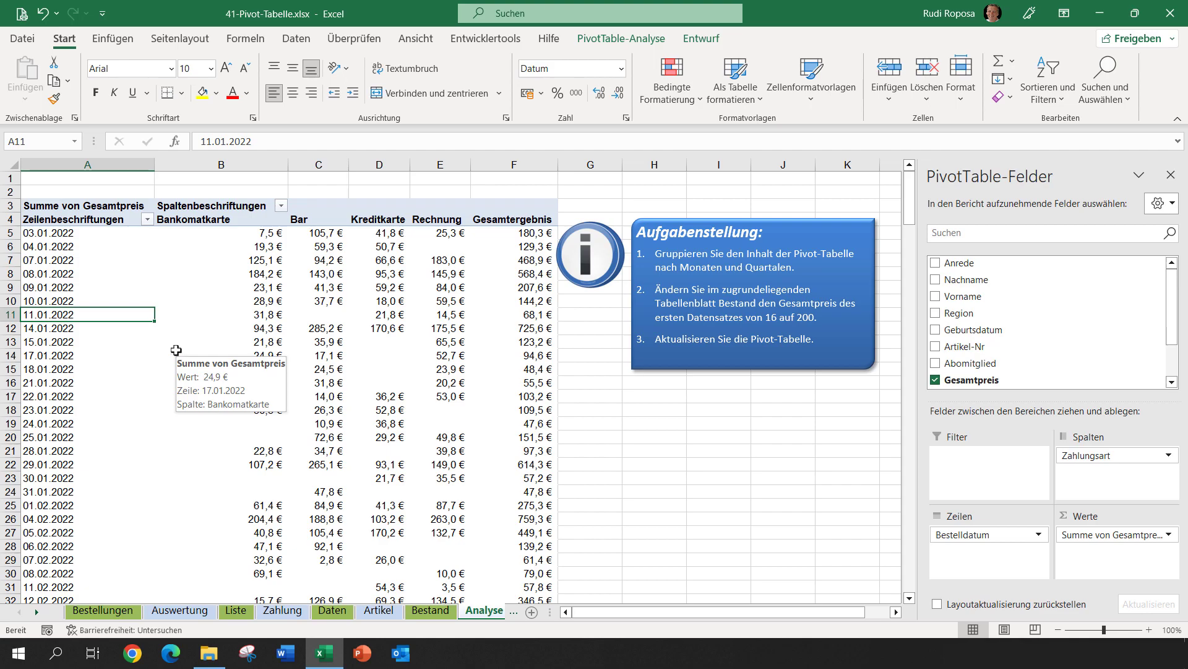
- Group the Bestelldatum rows by Monate and Quartale, giving Qrtl1–Qrtl4 with months
right_click(58, 316)
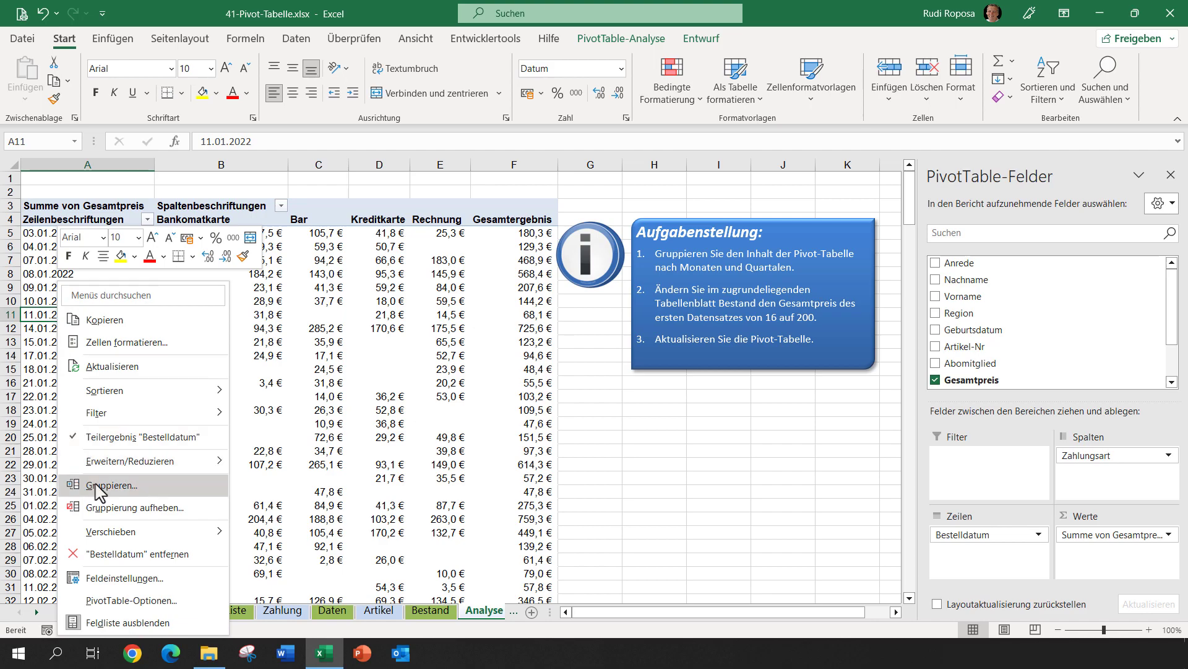
click(621, 40)
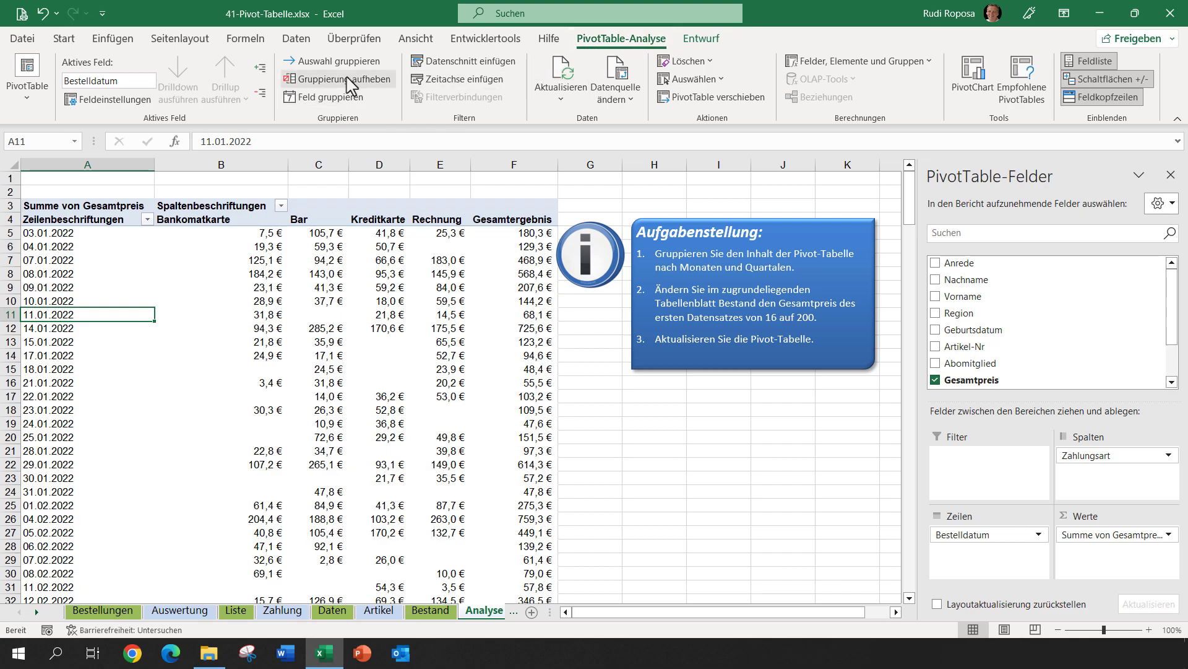
click(338, 61)
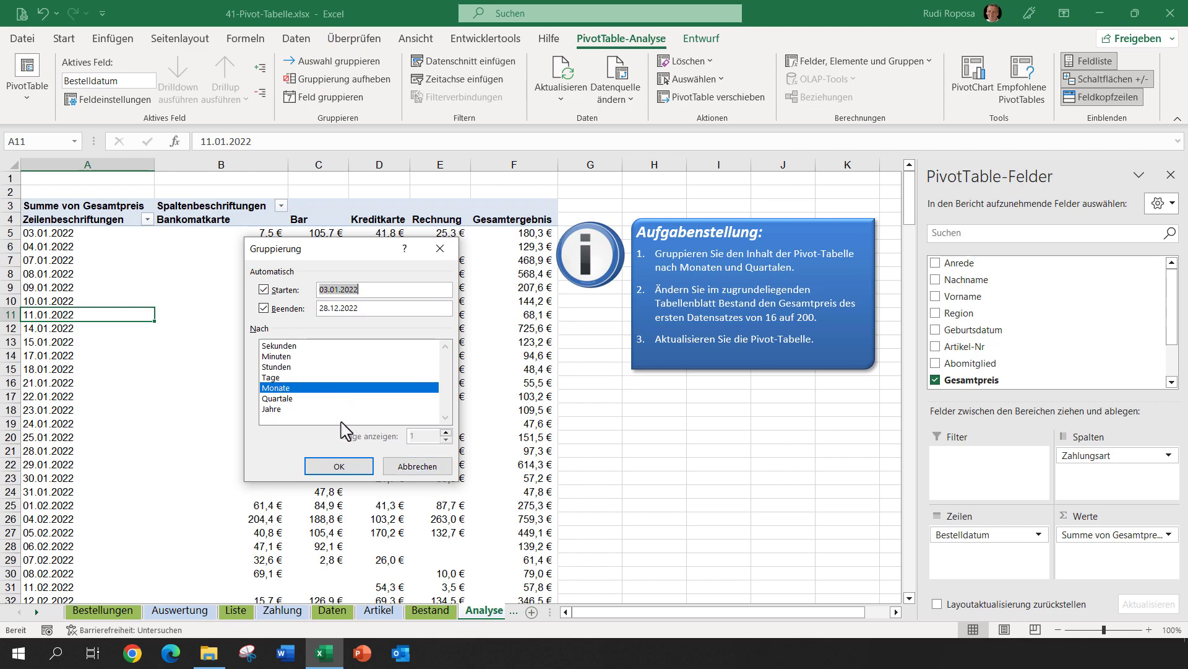
click(282, 399)
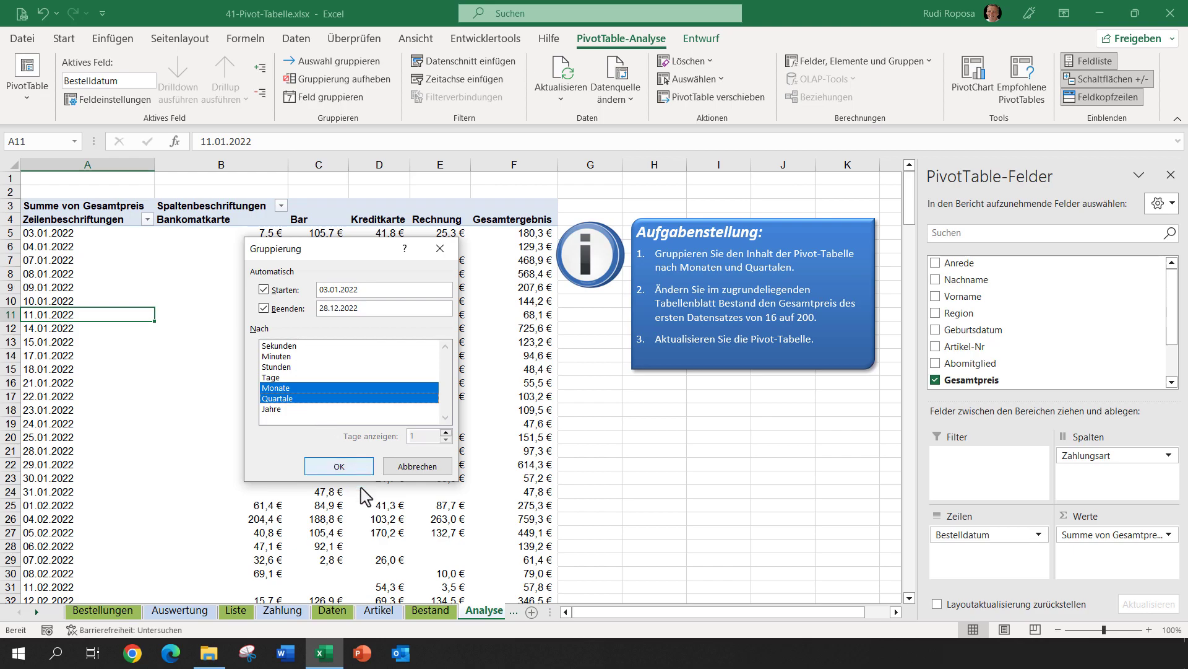
click(340, 466)
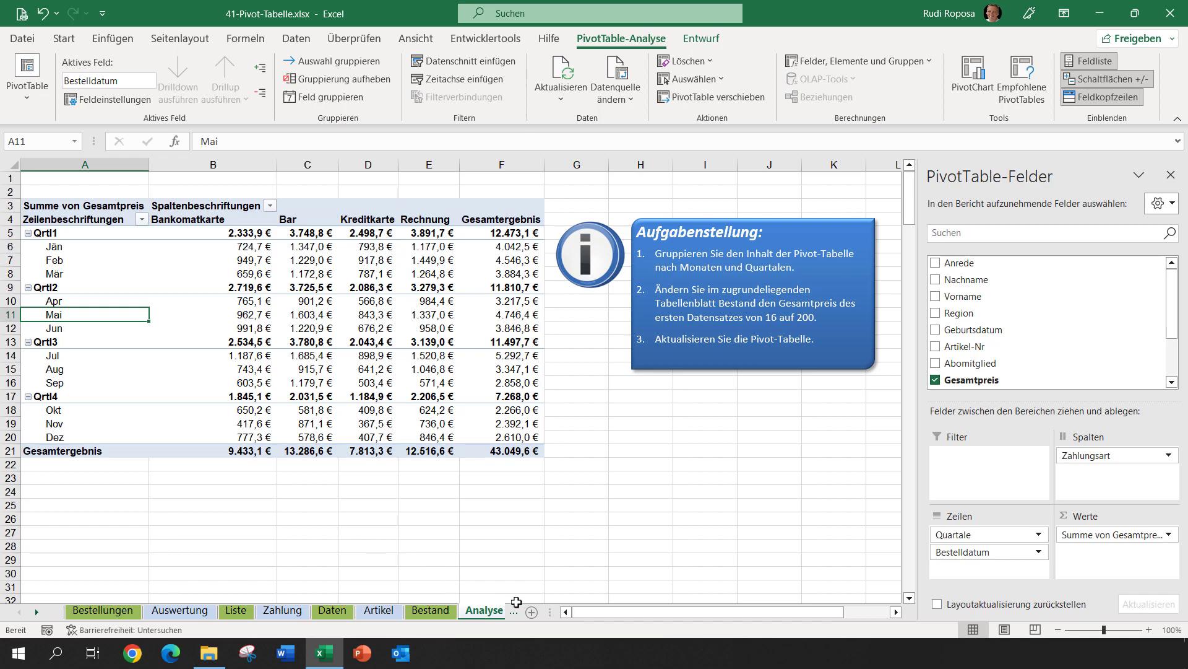
- On Bestand, change cell H2's Gesamtpreis from 16,00 € to 200, then go back to Analyse
drag(551, 611, 665, 611)
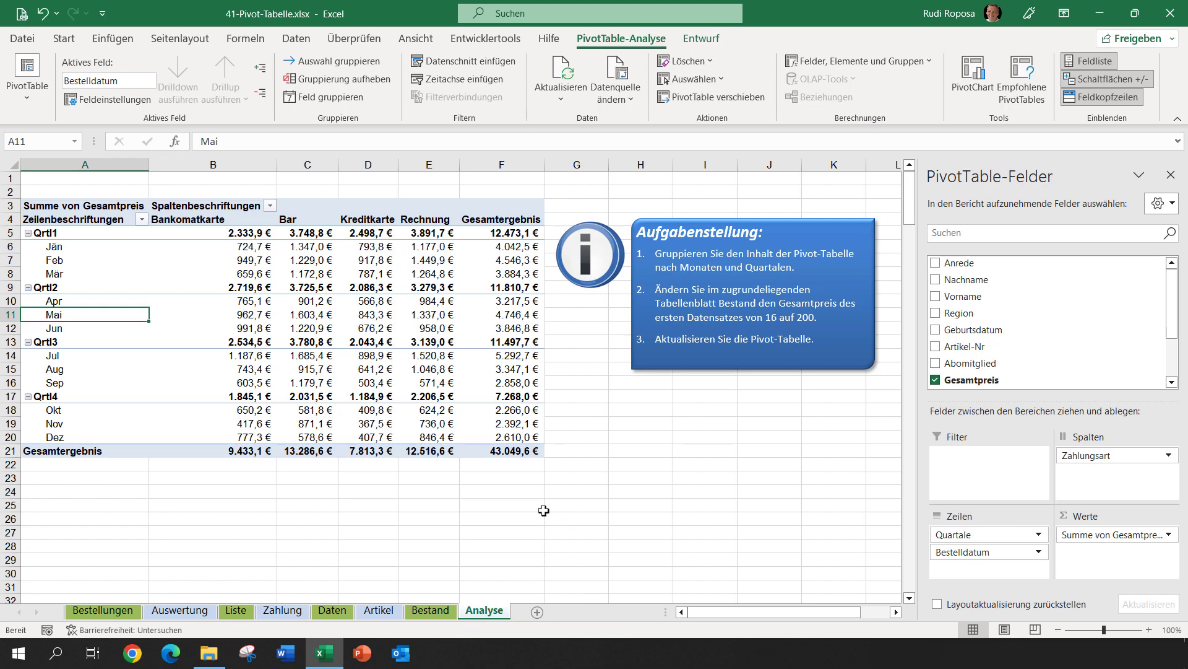
click(442, 616)
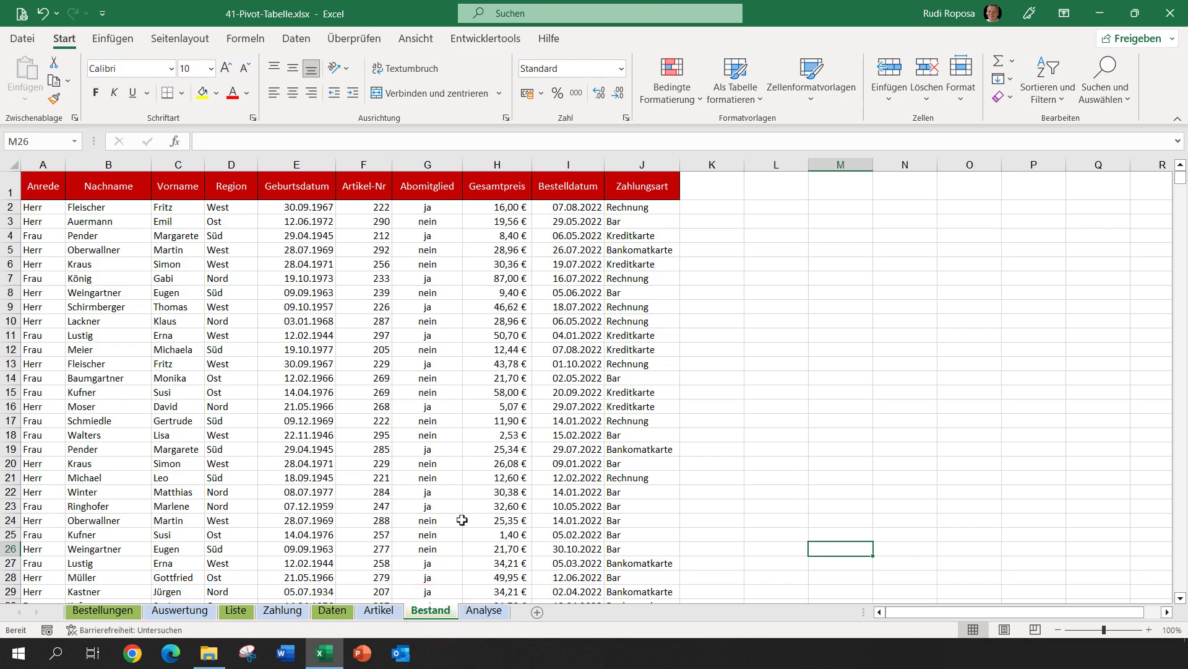
click(483, 611)
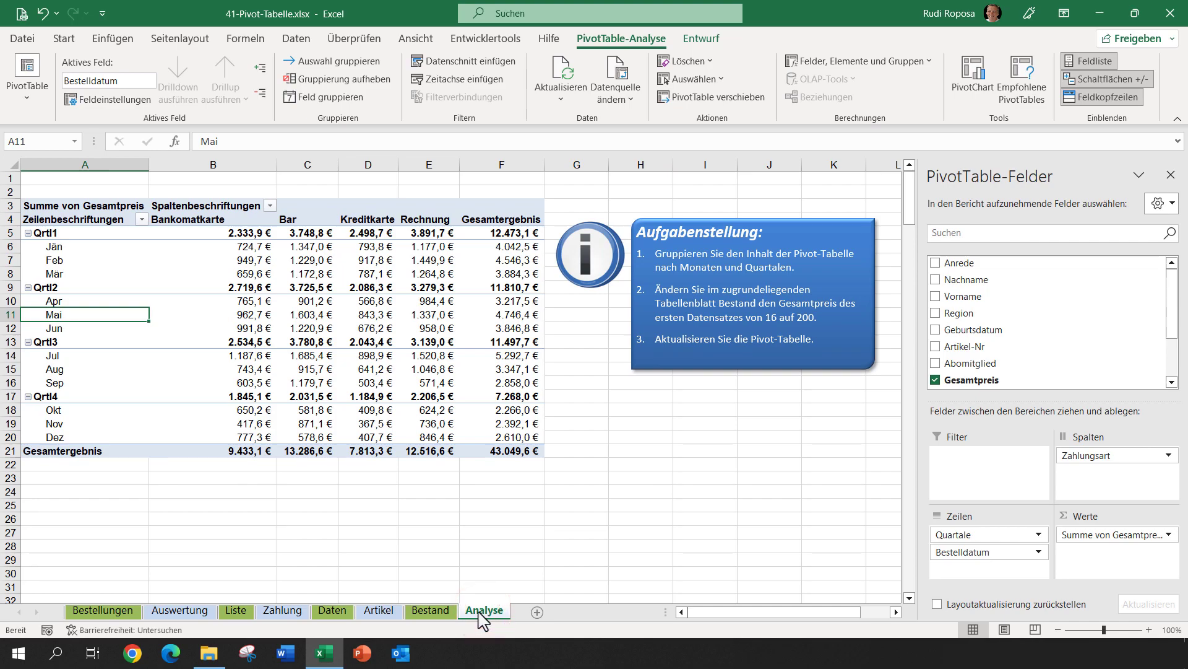
click(431, 611)
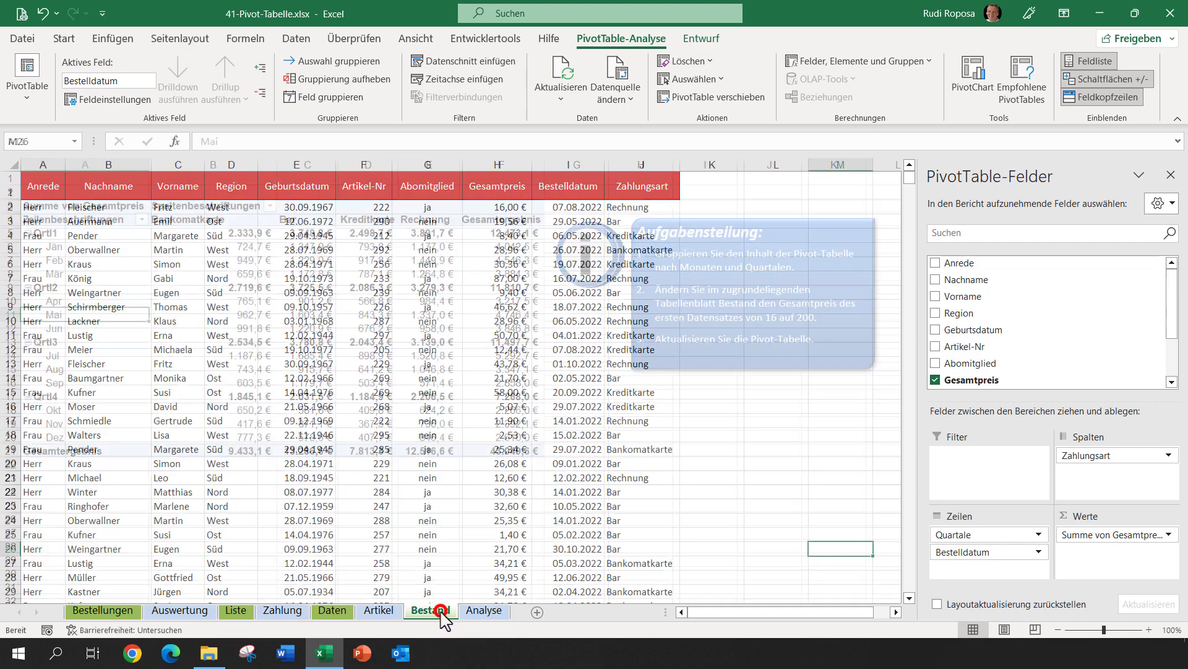
click(492, 209)
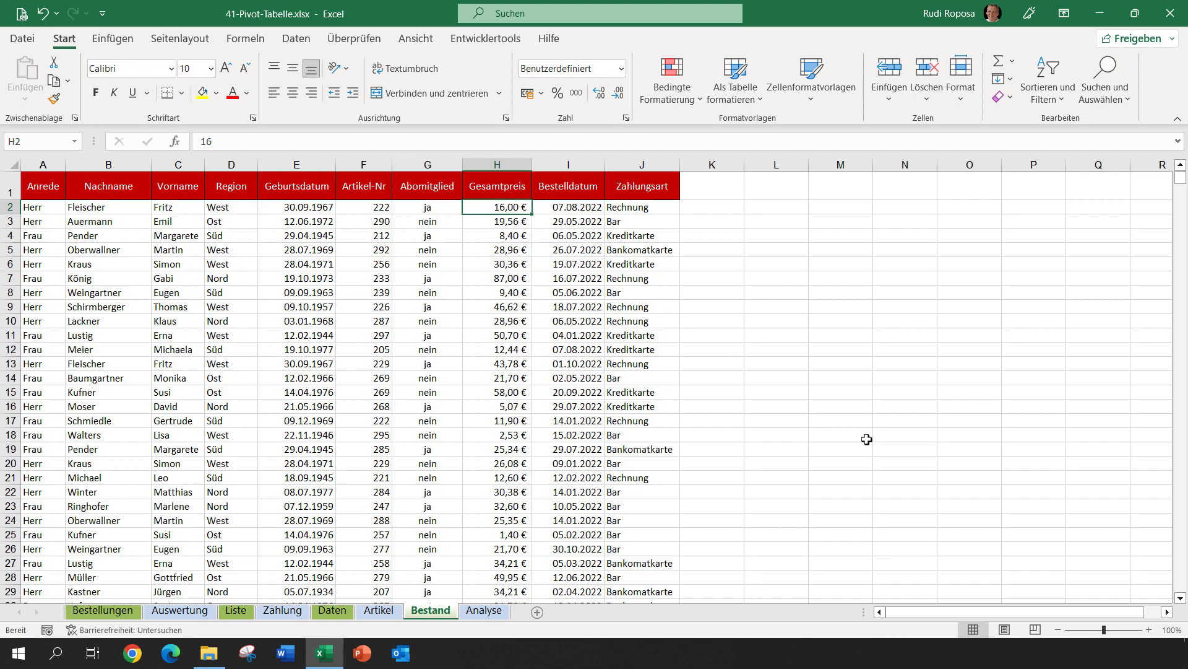
text(200)
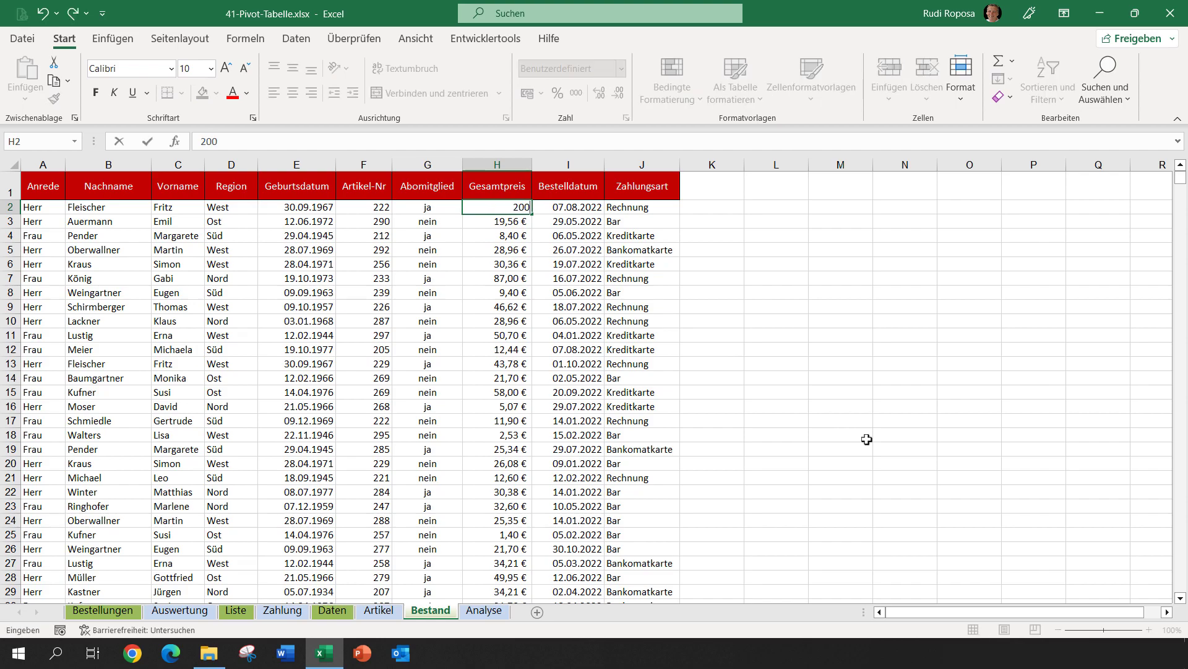
key(Return)
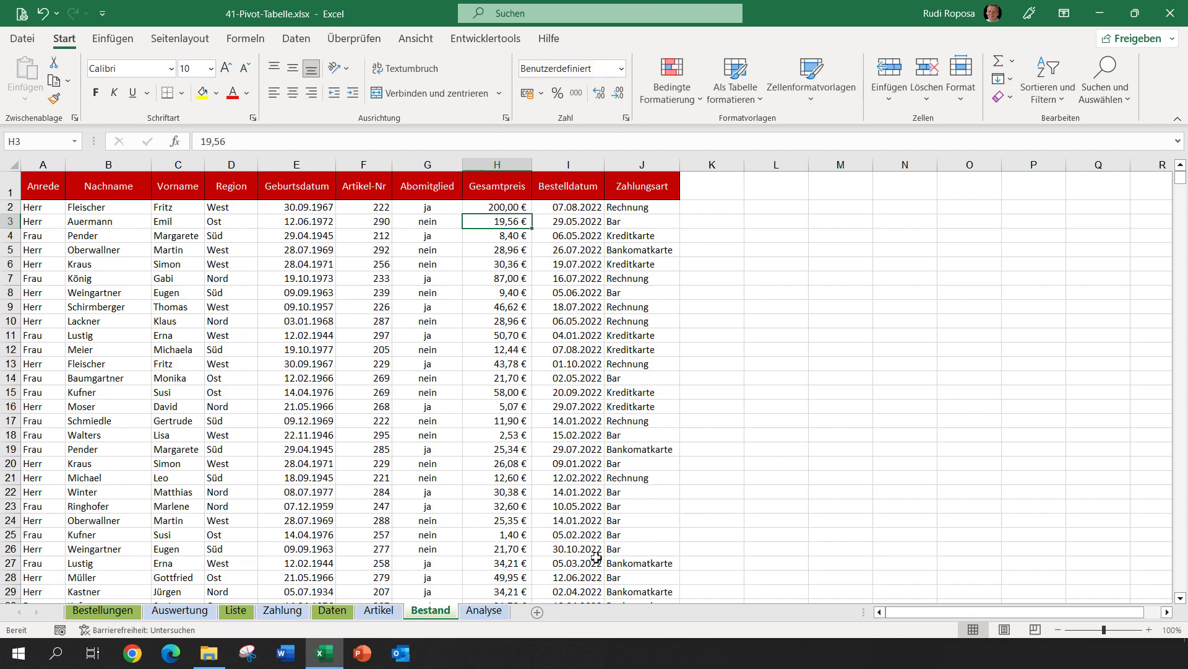
click(484, 610)
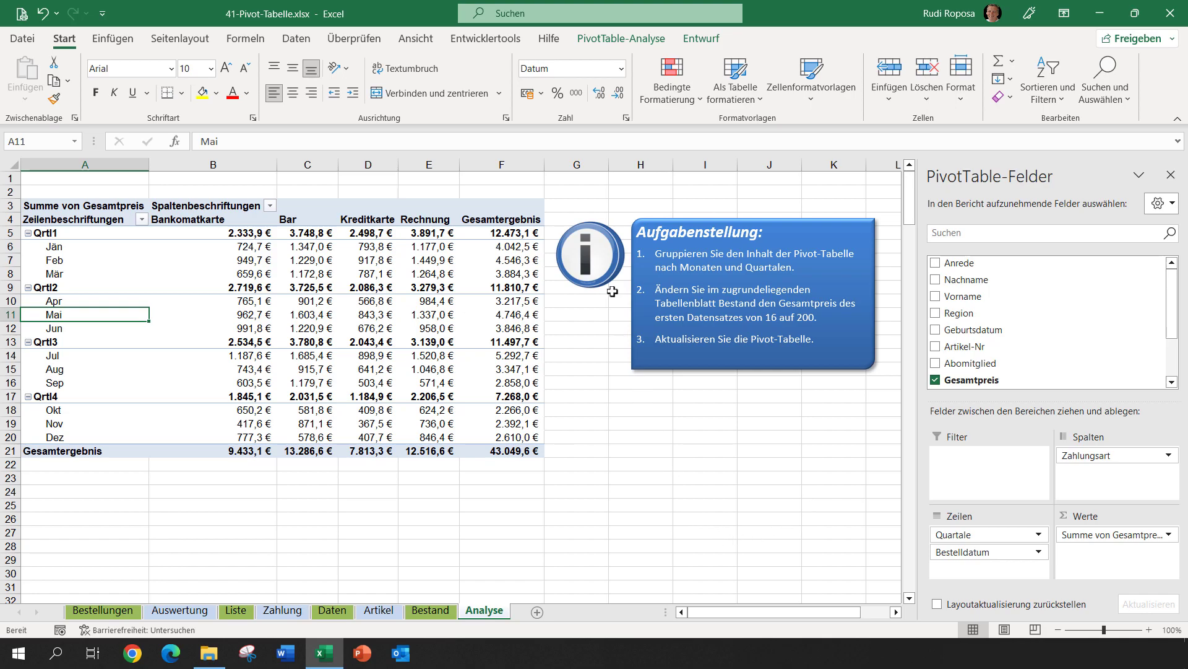
- Refresh the Analyse pivot so the total reads 43.233,6 €, then undo and redo to compare totals
click(609, 46)
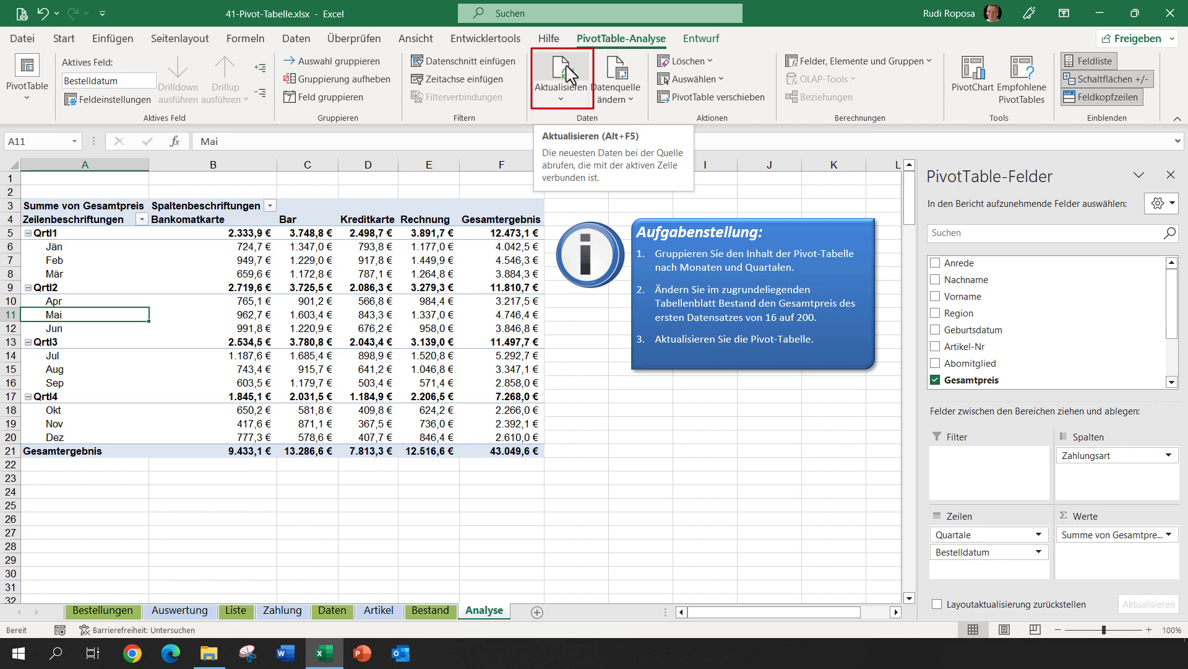
click(566, 70)
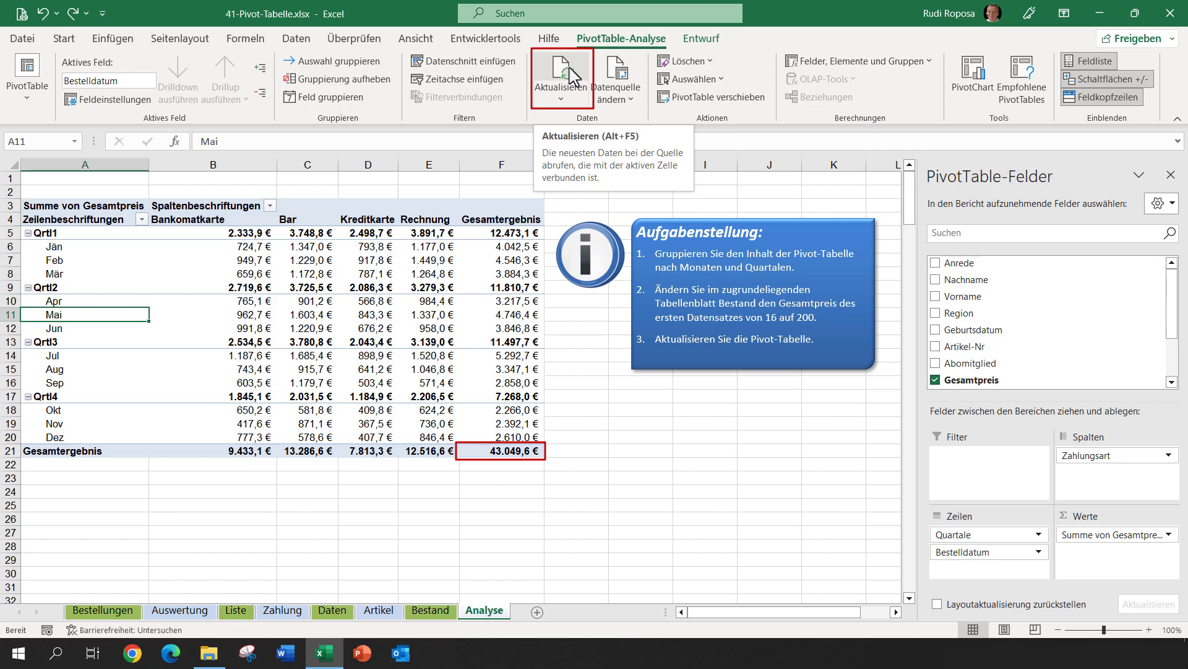
click(570, 78)
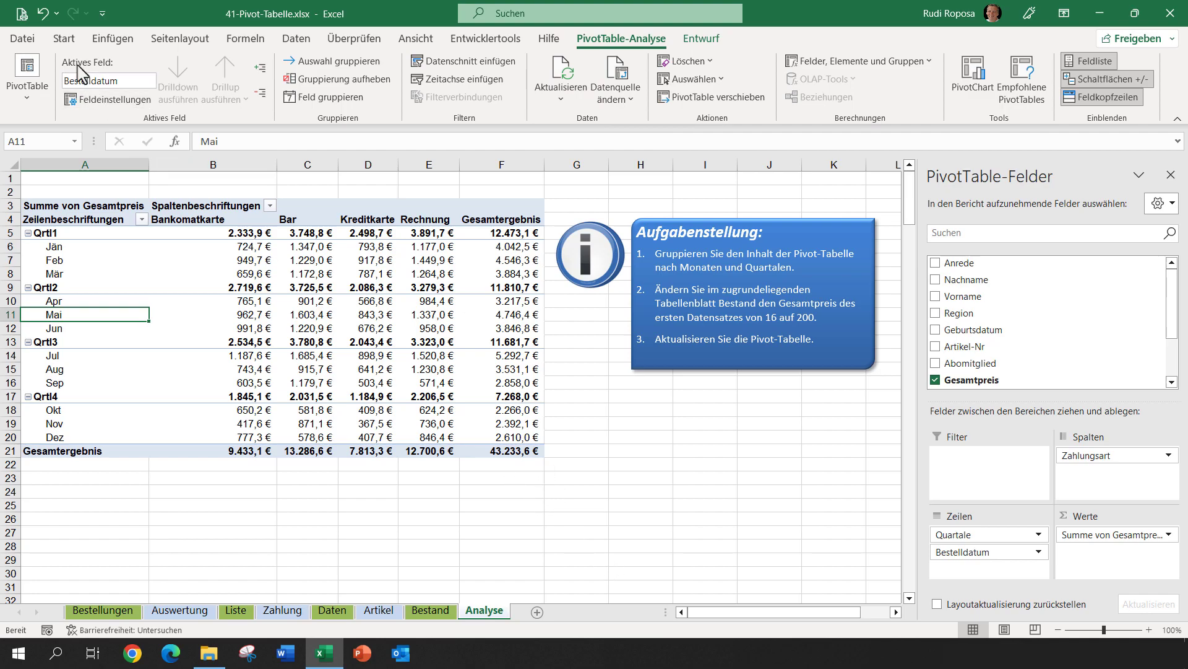
click(42, 13)
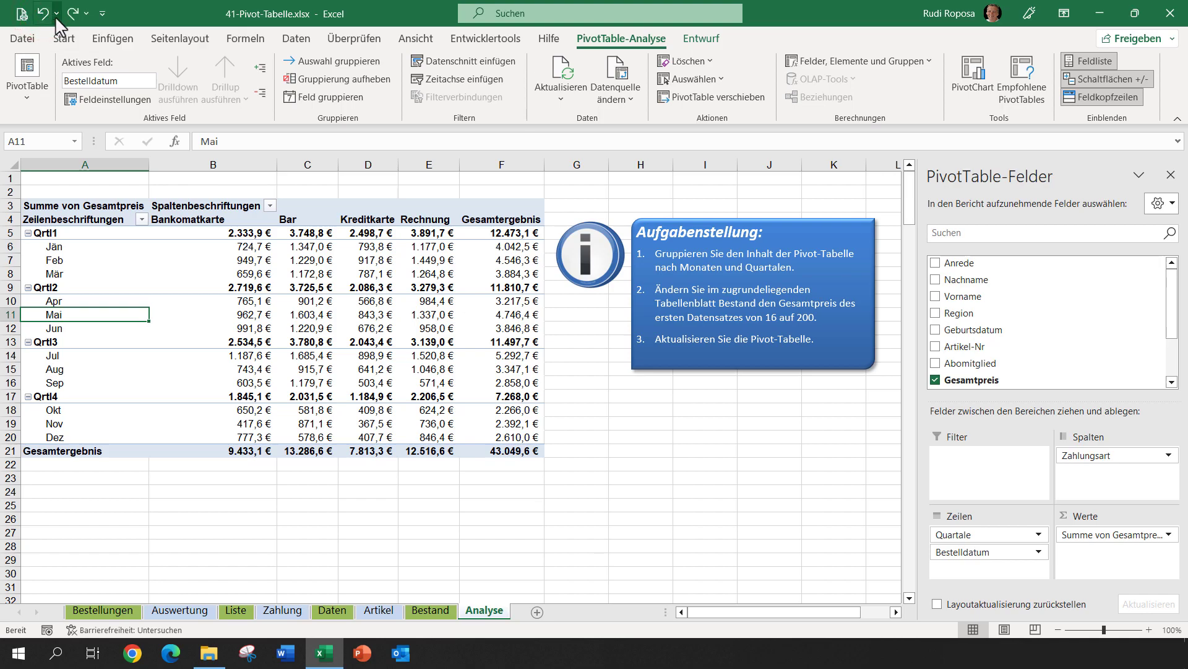
click(72, 13)
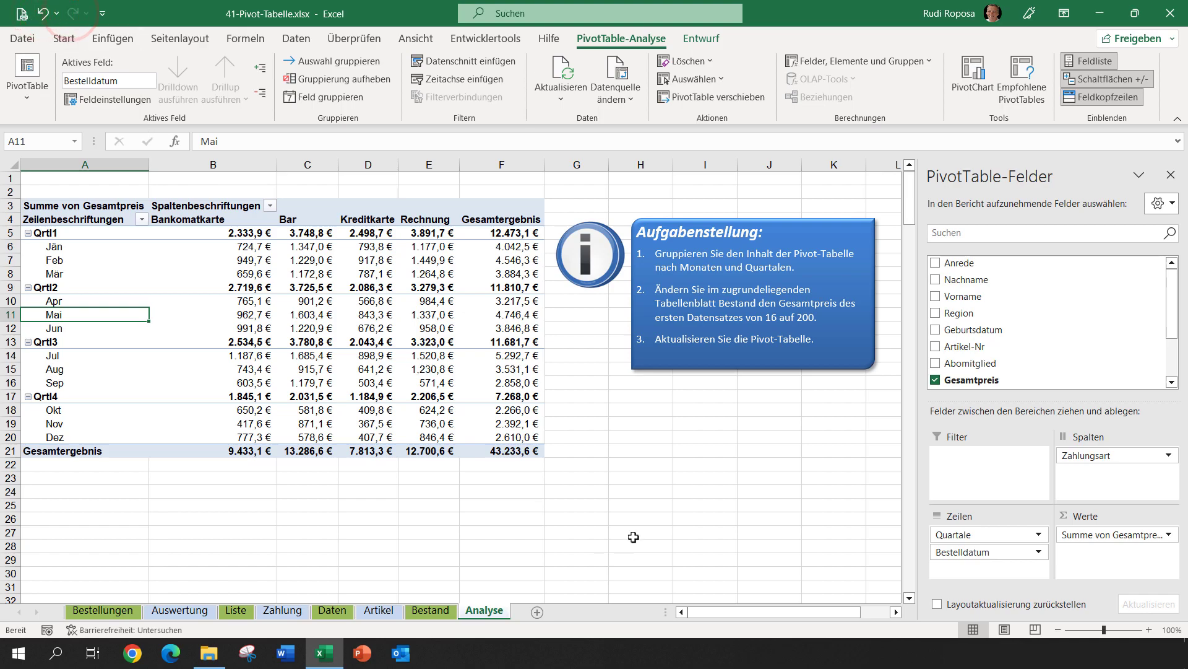